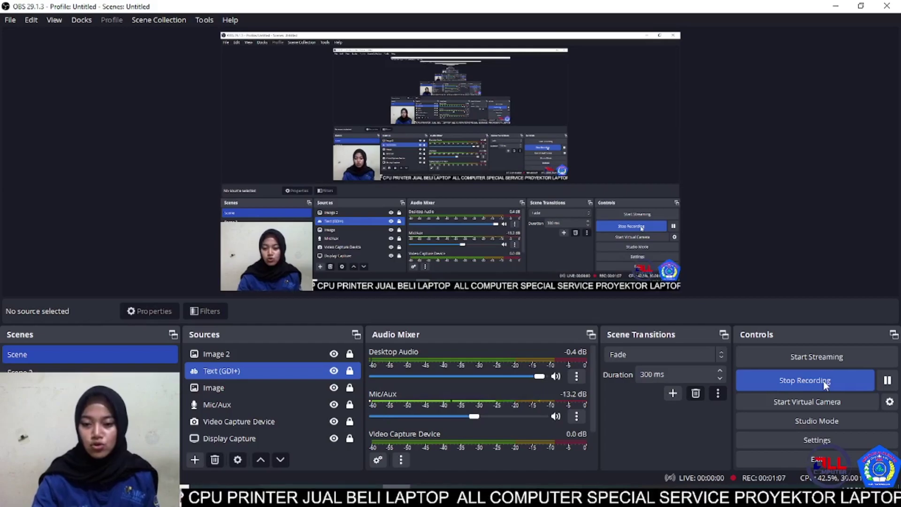
left_click(827, 384)
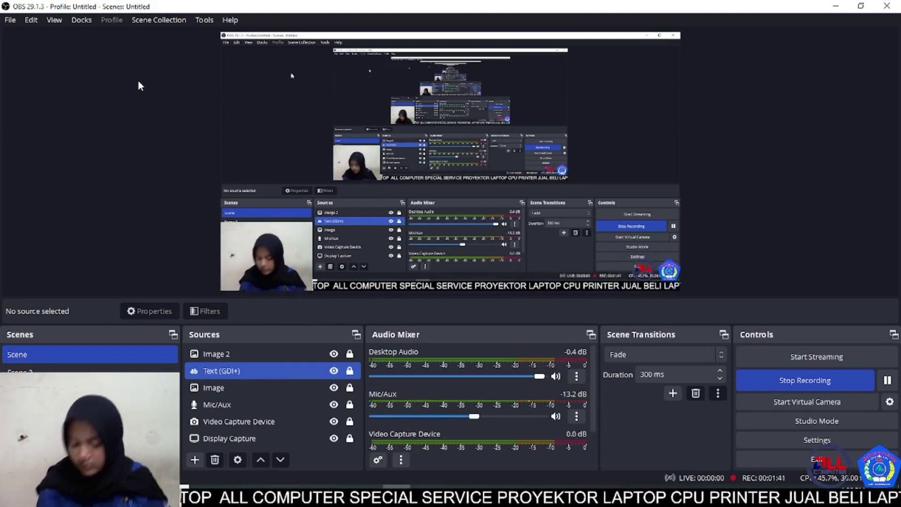
left_click(221, 371, "ctrl")
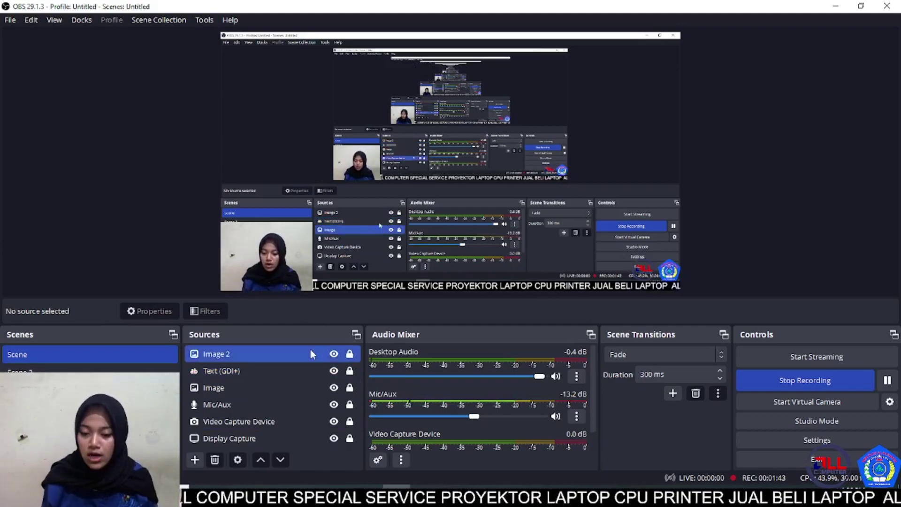
Step: Switch to File Explorer and launch winbox64 from the Downloads folder
key("alt+Tab")
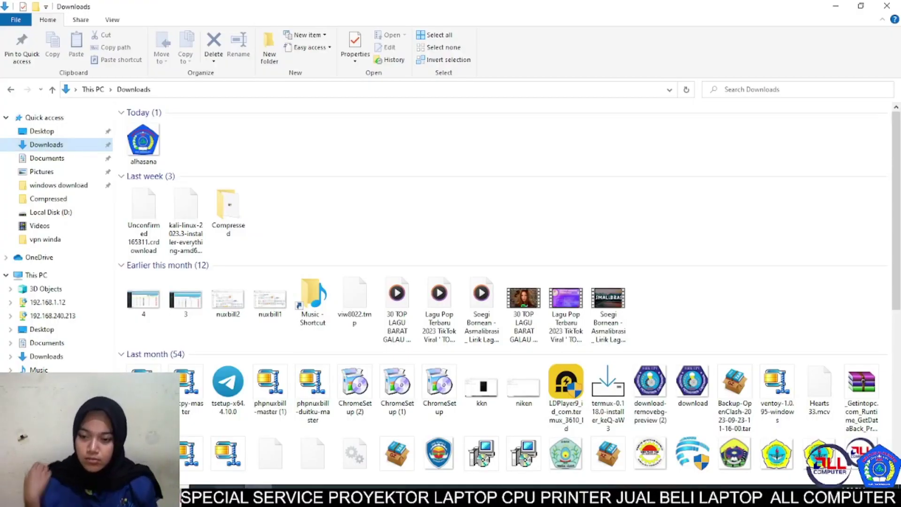
scroll(270, 399, "down", 6)
left_click(617, 209)
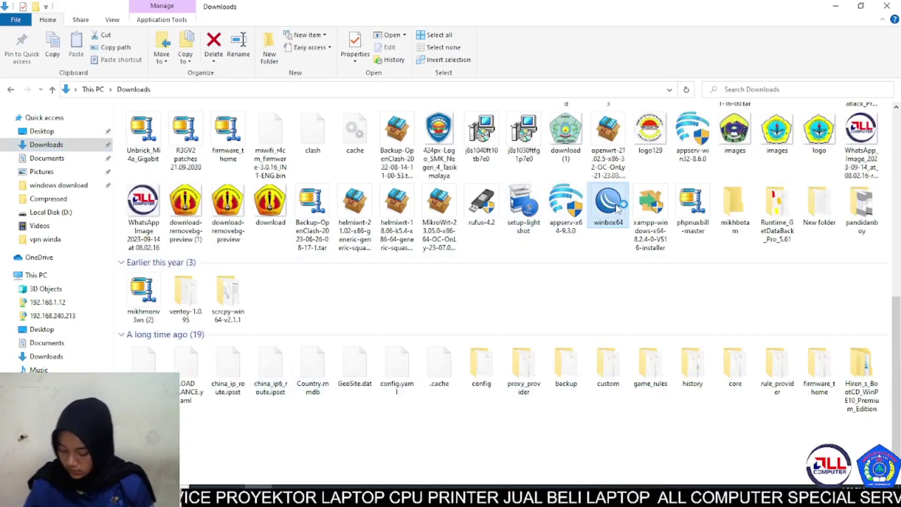
double_click(616, 209)
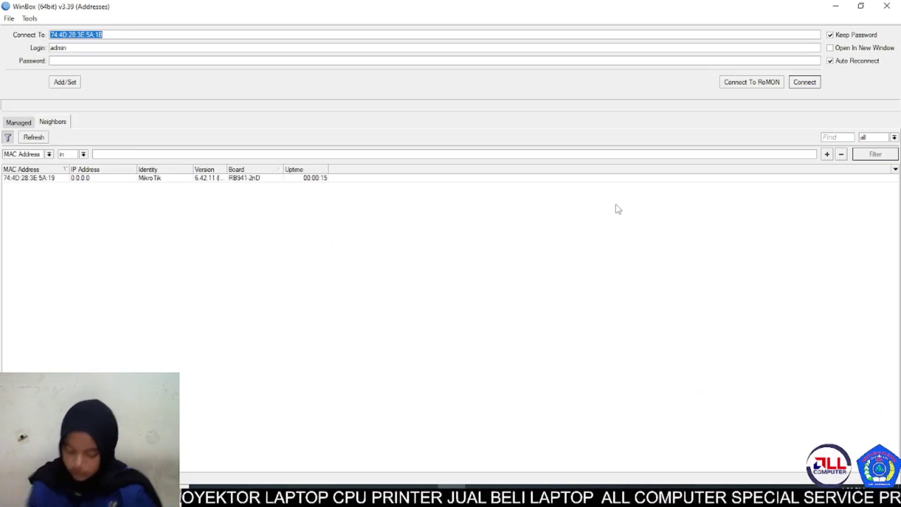
Step: Refresh the neighbor list and connect to the MikroTik RB941-2nD router by its MAC address with the admin login
left_click(32, 138)
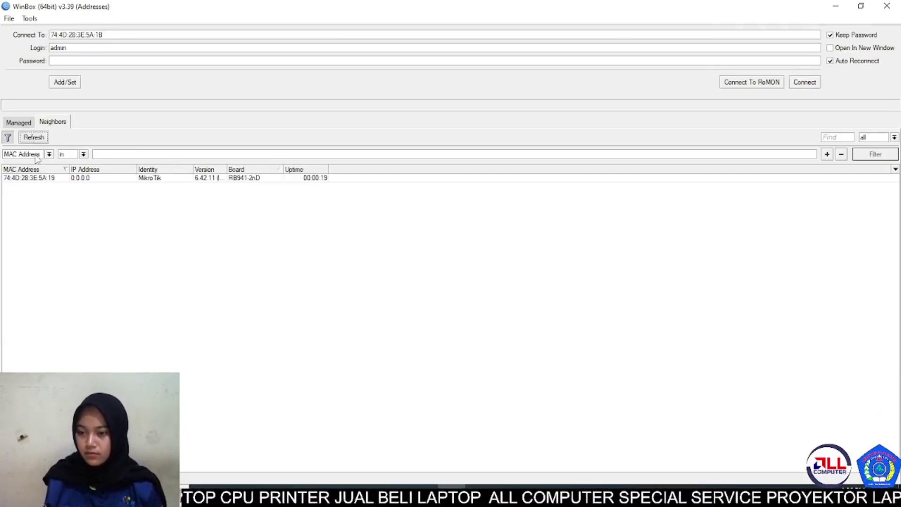
left_click(40, 179)
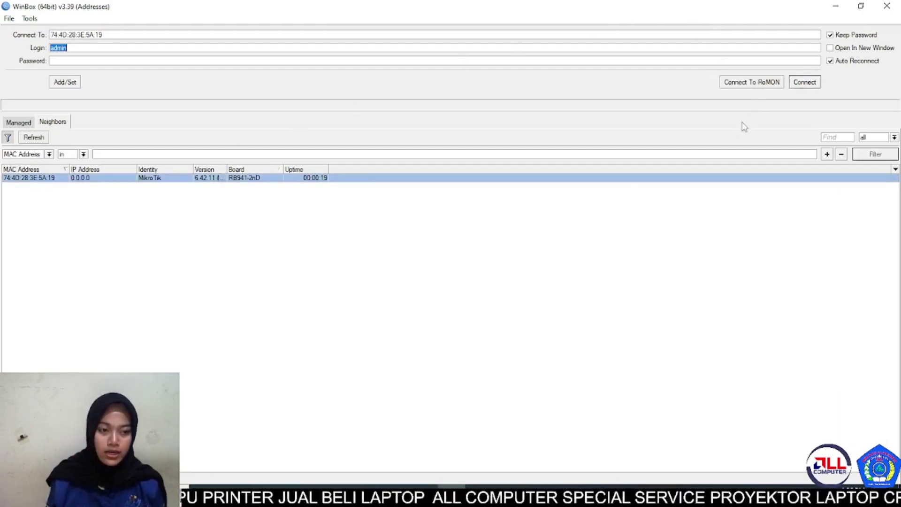
left_click(808, 85)
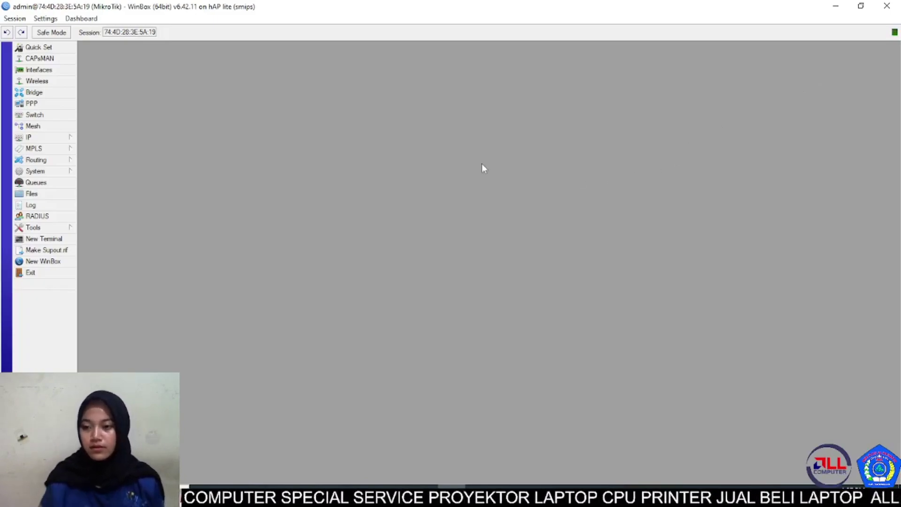
Step: Open the router's interface list and rename the ether1 interface as internet
left_click(56, 72)
double_click(119, 155)
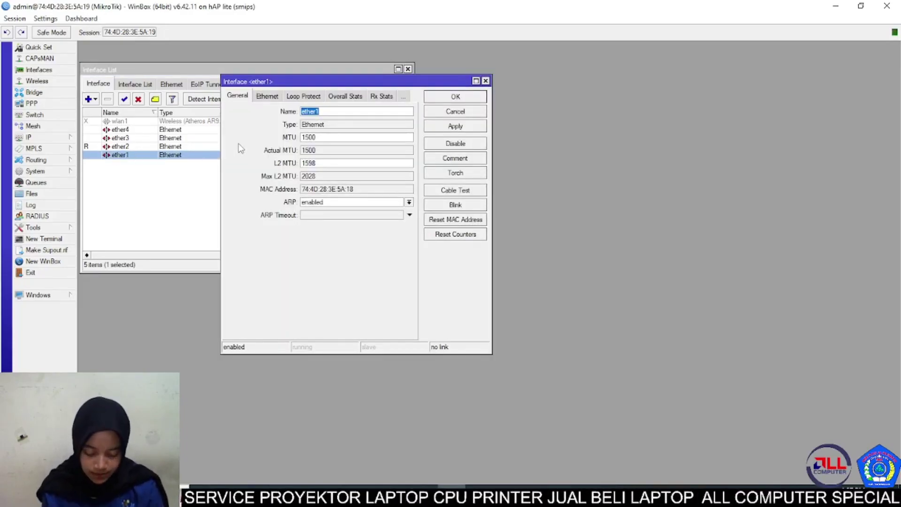
type("inte")
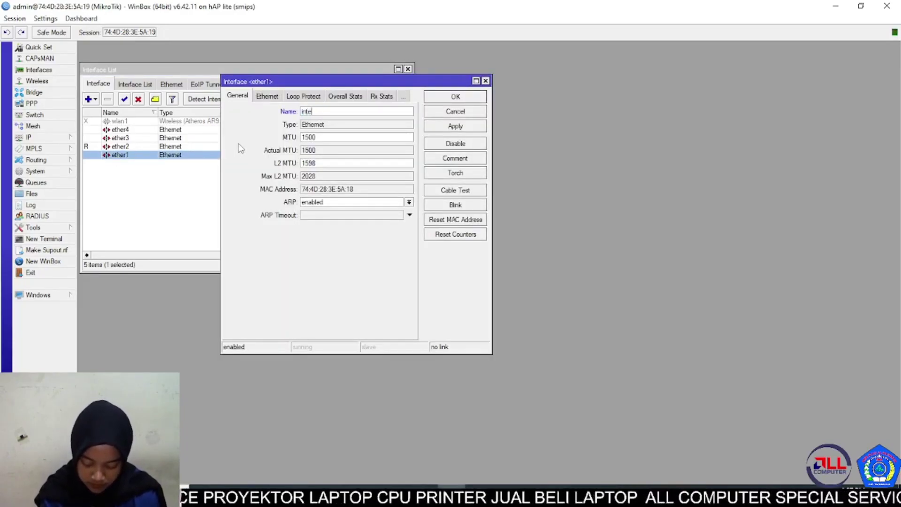
type("rnet")
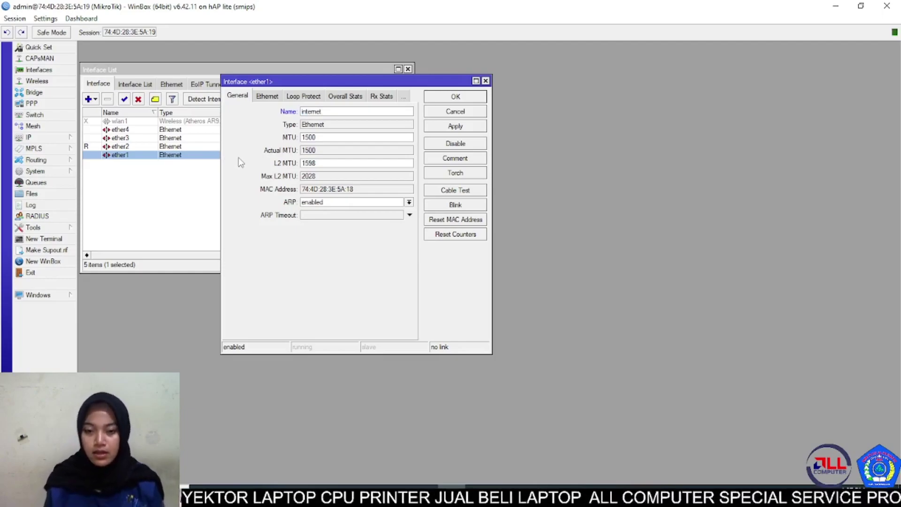
left_click(440, 97)
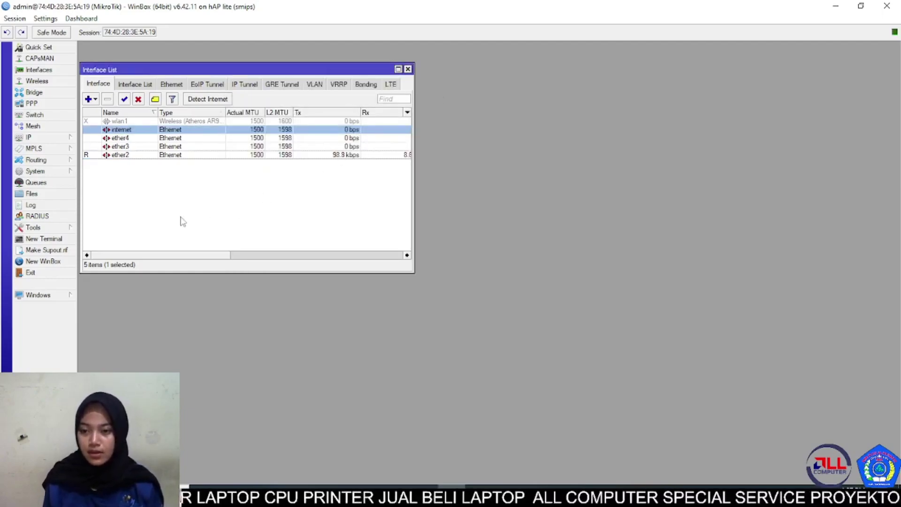
Step: Try to rename the ether2 interface as vlan
left_click(133, 157)
double_click(133, 157)
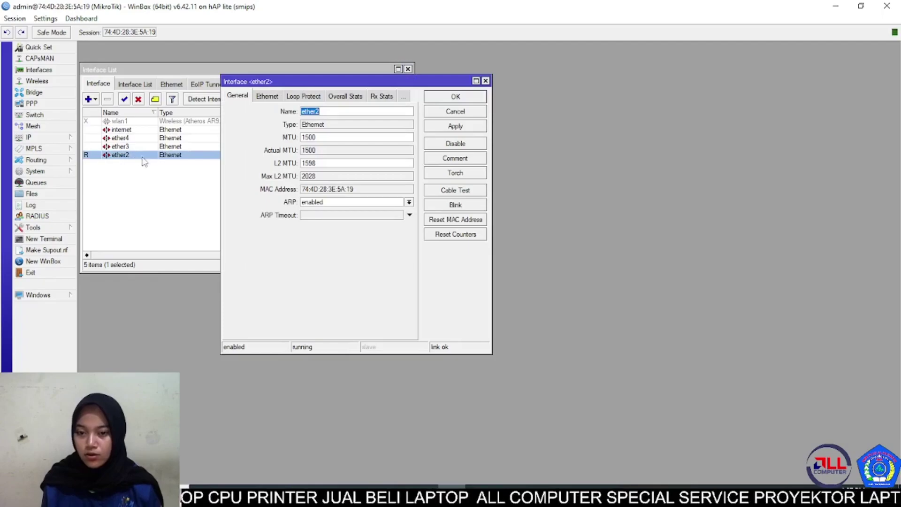
type("vlan")
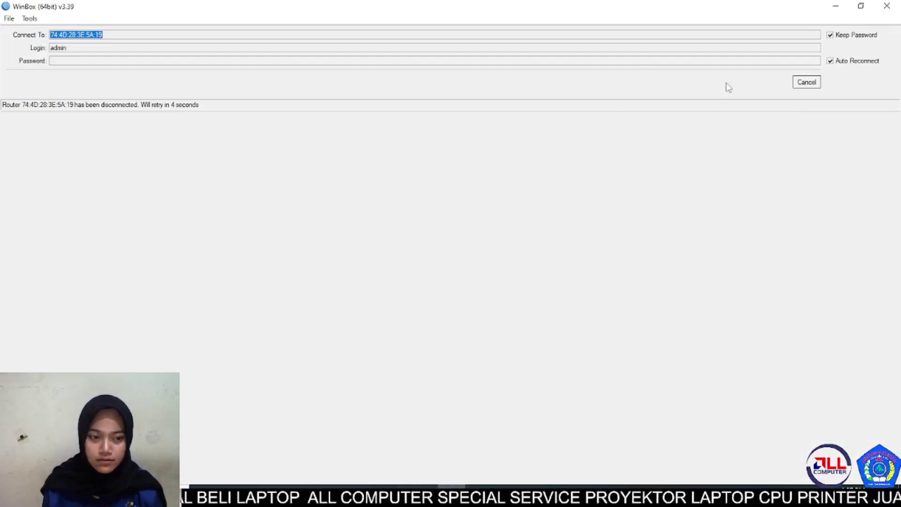
Step: Cancel the automatic reconnection, refresh the neighbor list and connect to the MikroTik router again by its MAC address
left_click(806, 84)
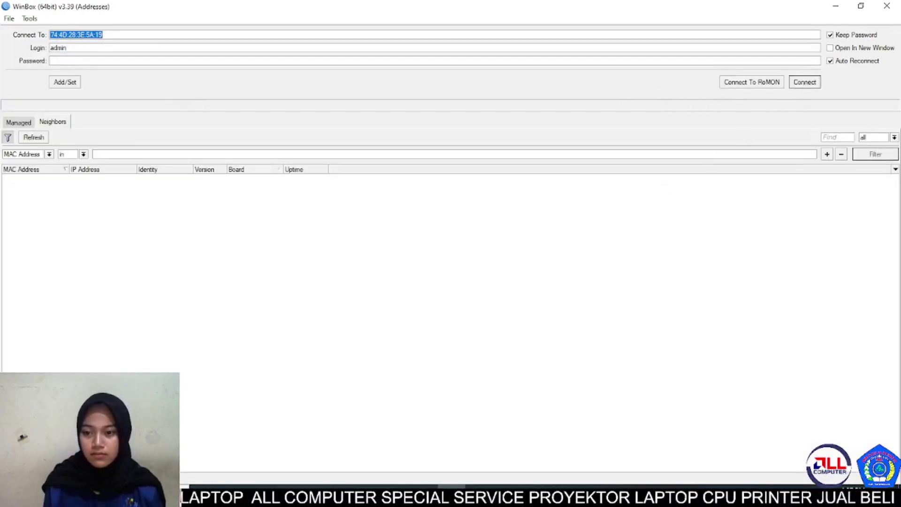
left_click(32, 139)
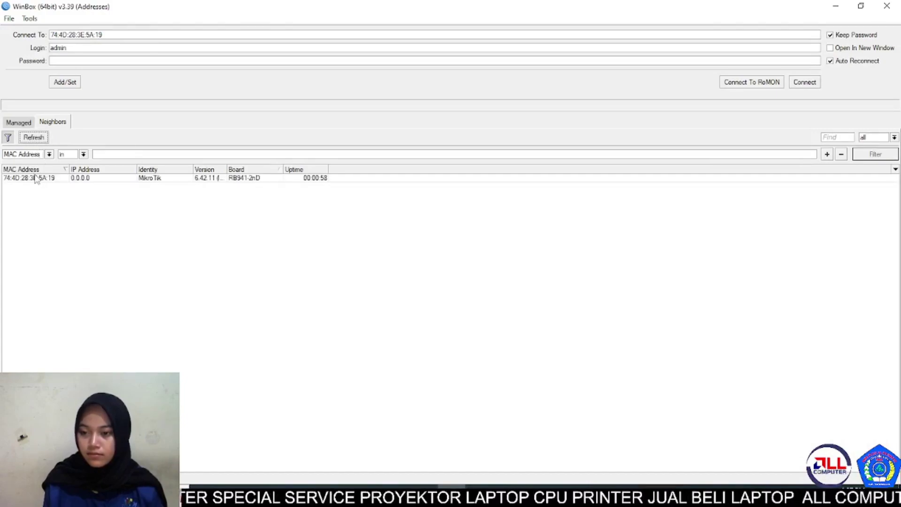
left_click(42, 179)
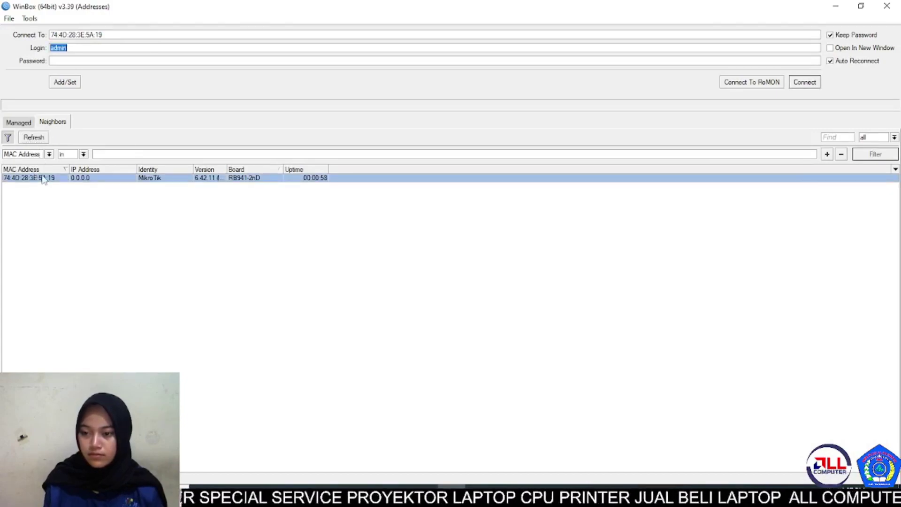
left_click(804, 83)
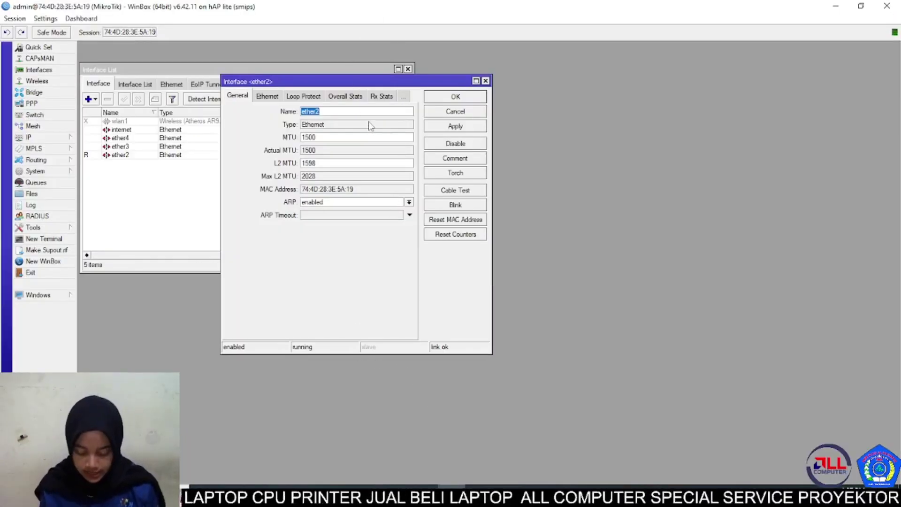
Step: Rename the ether2 interface as vlan
type("vlan")
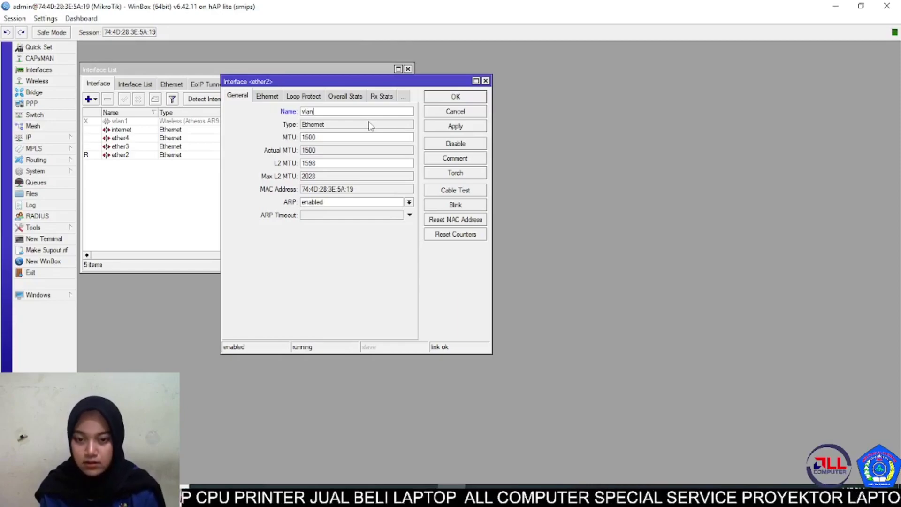
left_click(480, 98)
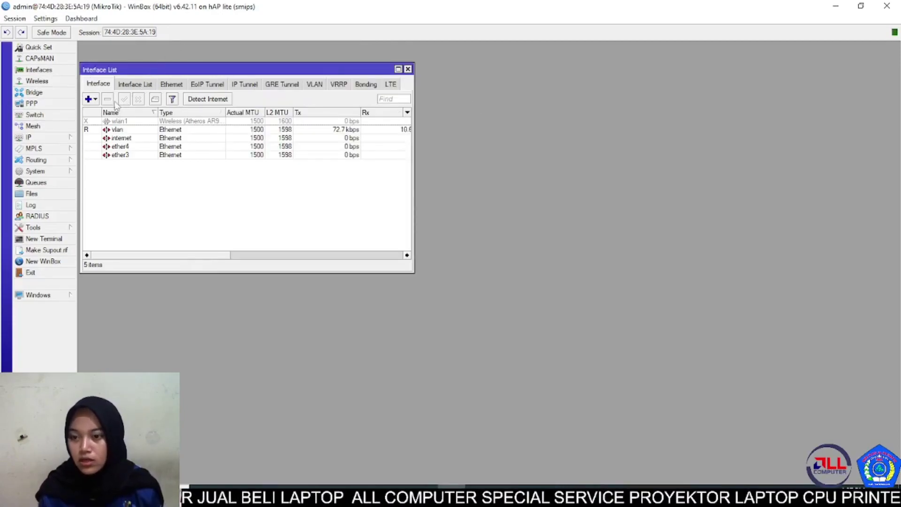
Step: Add a VLAN interface named vlan10 with VLAN ID 10 on the vlan interface
left_click(90, 99)
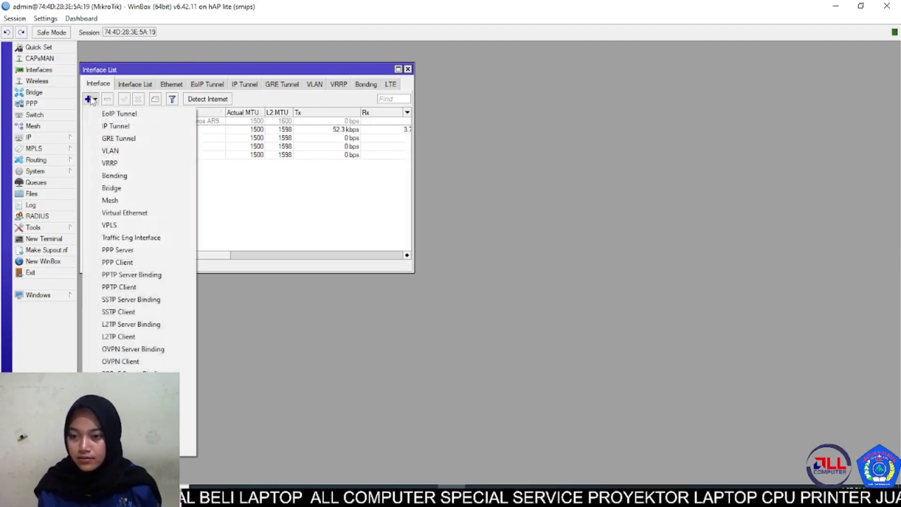
left_click(140, 151)
left_click(472, 173)
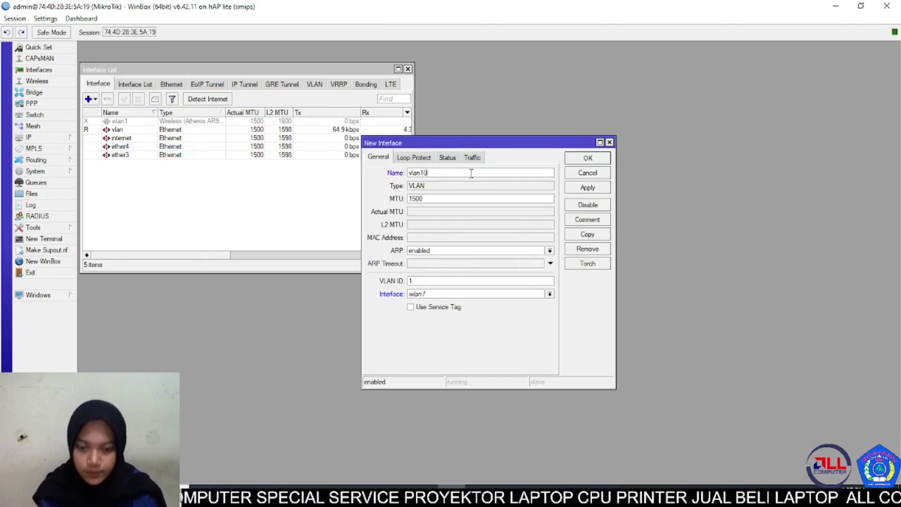
left_click(436, 284)
type("0")
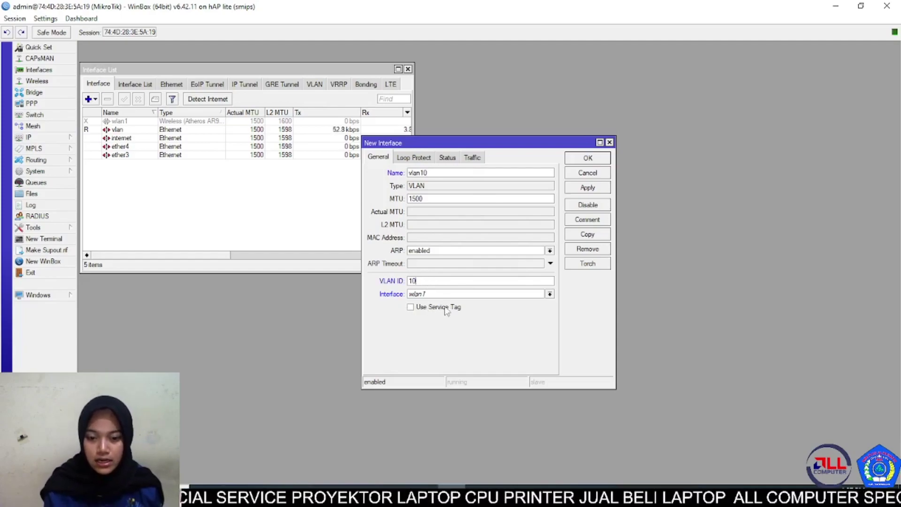
left_click(550, 296)
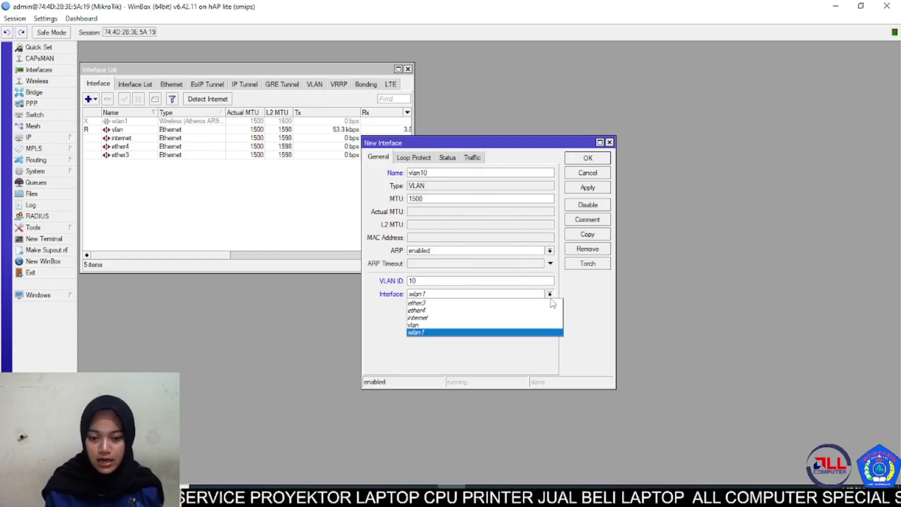
left_click(543, 326)
left_click(588, 159)
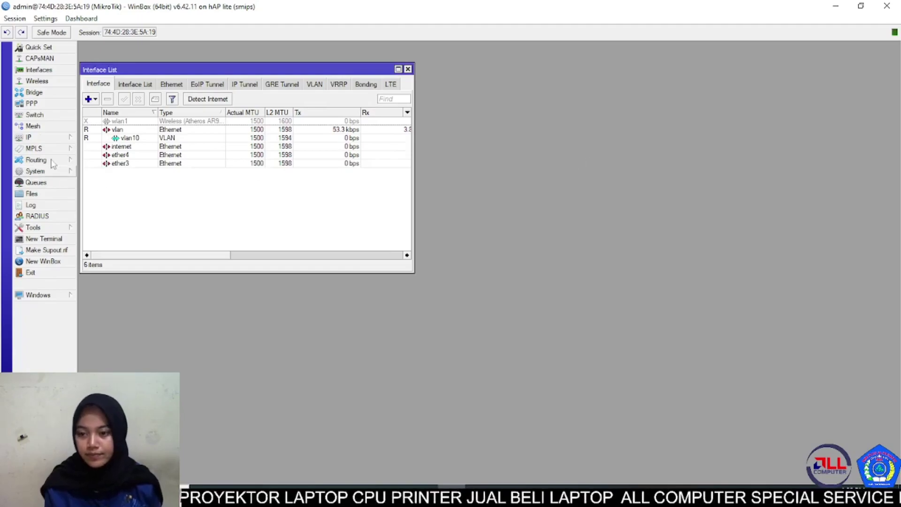
Step: Add a VLAN interface named vlan20 with VLAN ID 20 on the vlan interface, and close the interface list
left_click(90, 100)
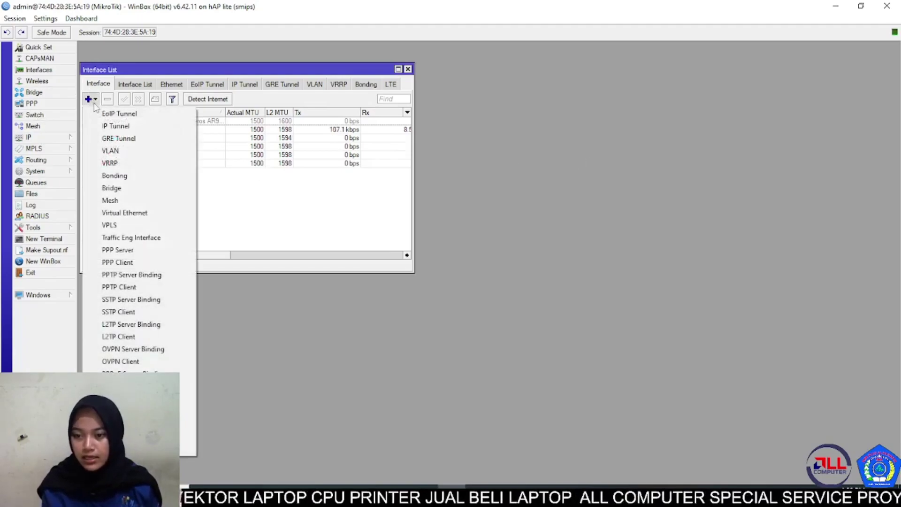
left_click(128, 152)
left_click(508, 176)
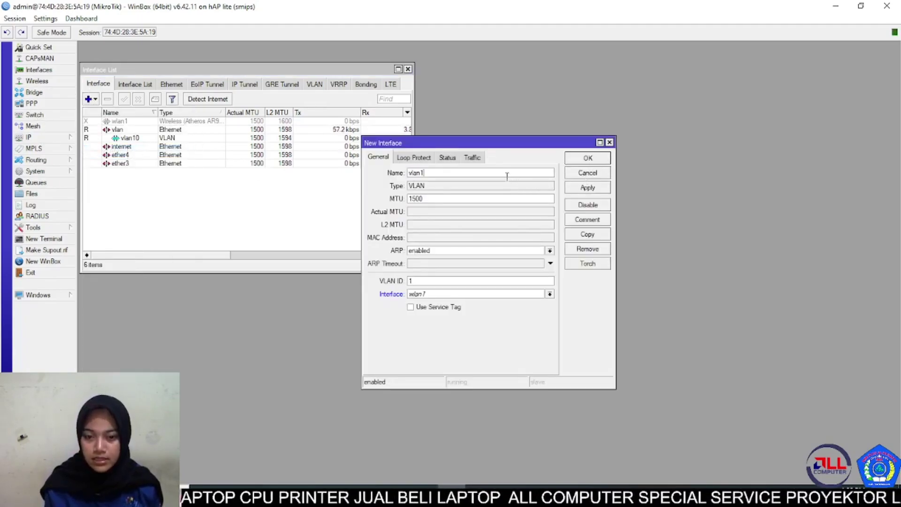
type("20")
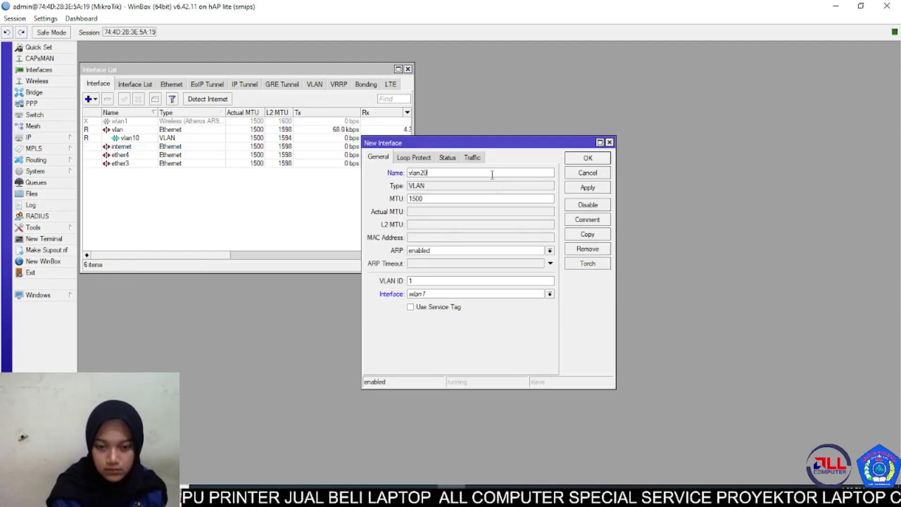
left_click(423, 280)
key("BackSpace")
type("20")
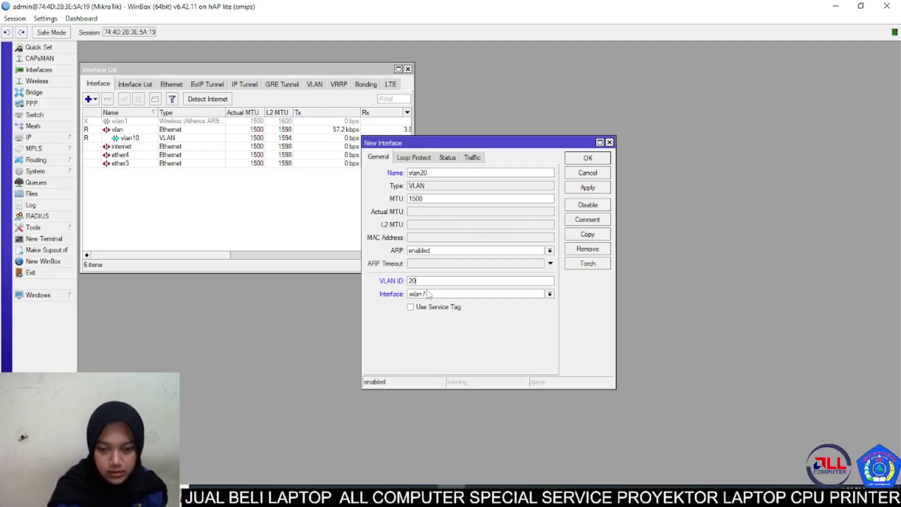
left_click(550, 294)
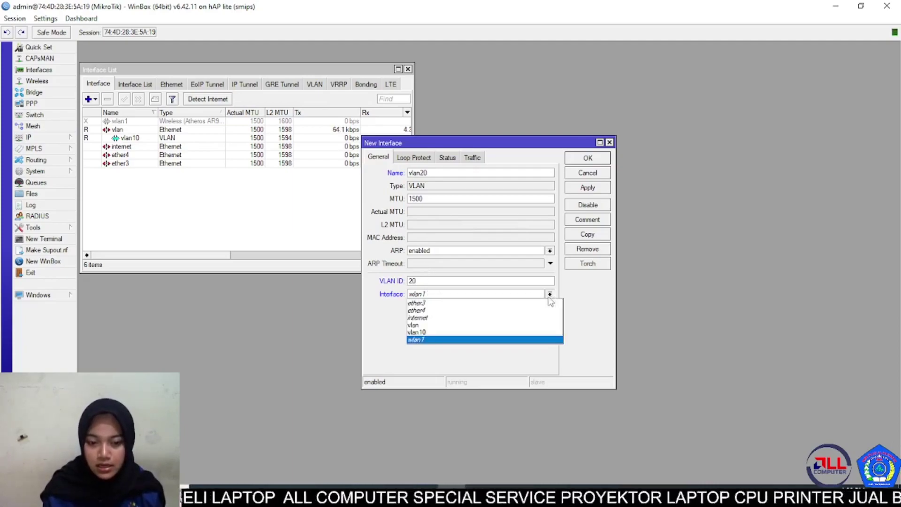
left_click(550, 320)
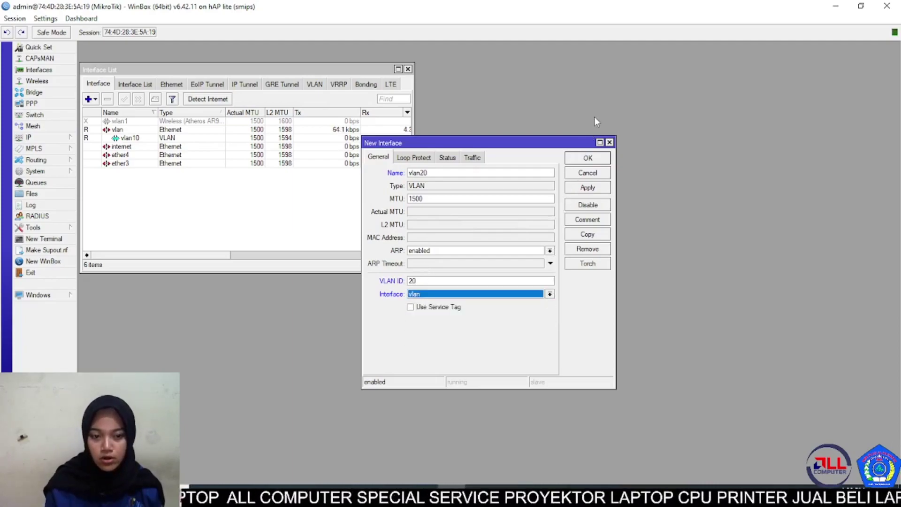
left_click(588, 158)
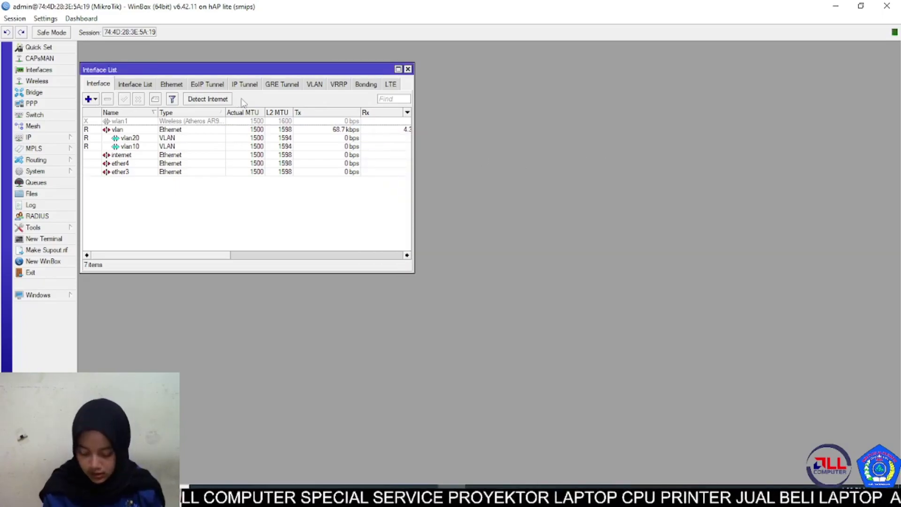
key("Escape")
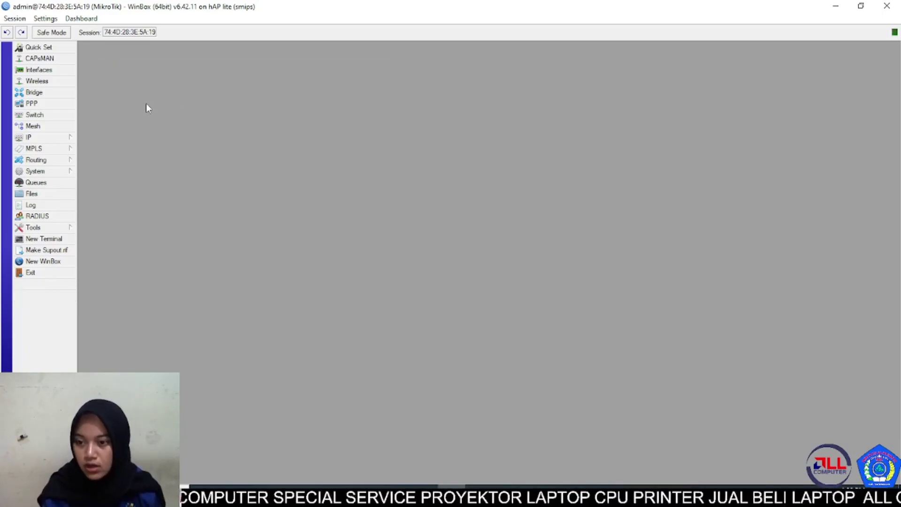
Step: Add the IP address 192.168.10.5/24 on the vlan10 interface
left_click(61, 139)
left_click(101, 164)
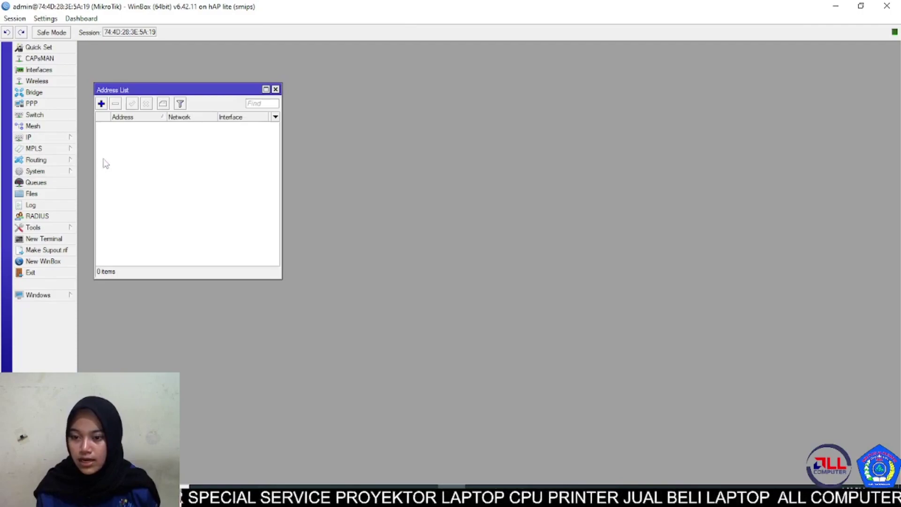
left_click(101, 104)
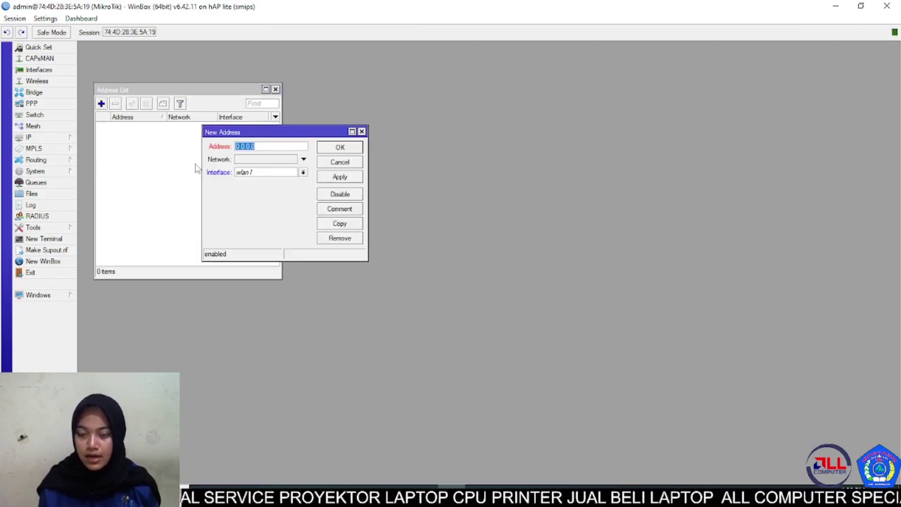
type("192.168.10.5/24")
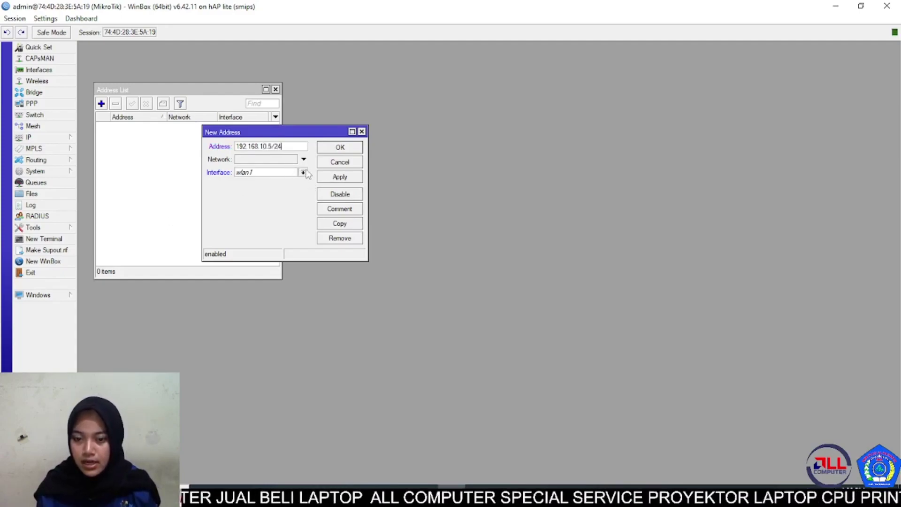
left_click(303, 173)
left_click(297, 211)
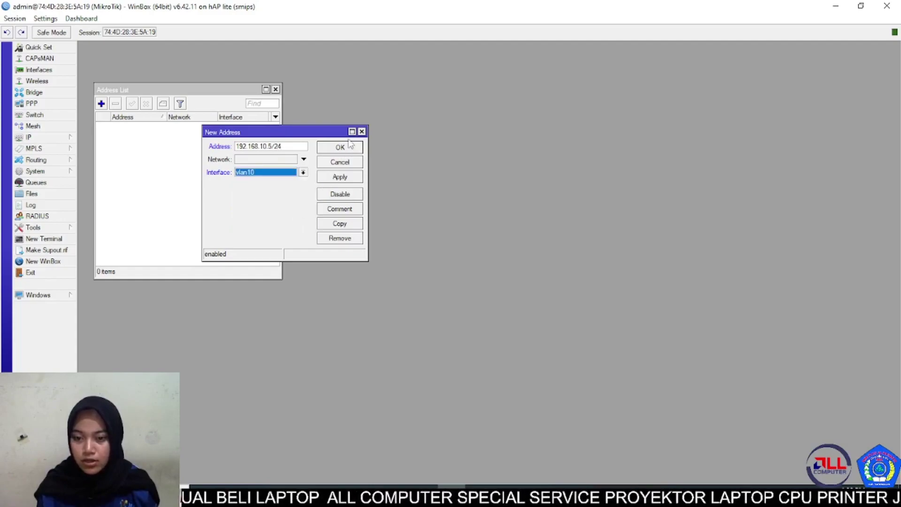
left_click(346, 148)
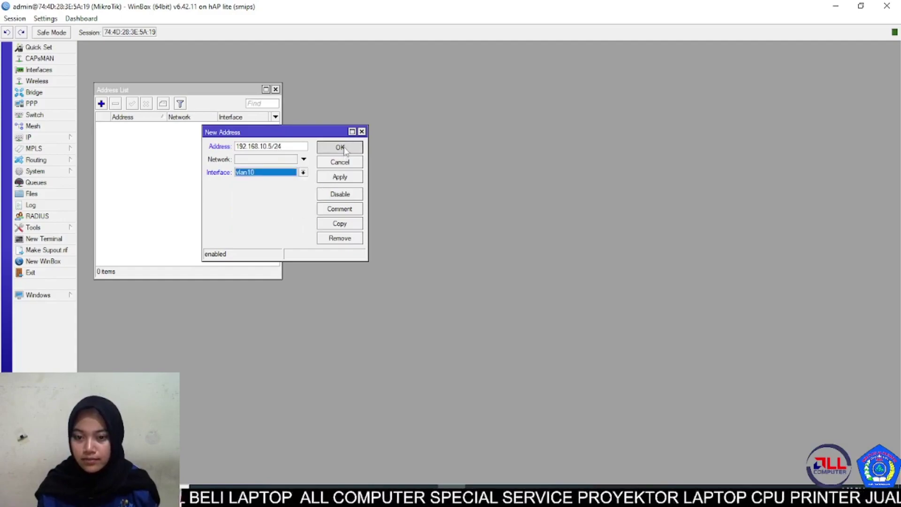
Step: Add the IP address 192.168.20.5/24 on the vlan20 interface, and close the address list
left_click(102, 103)
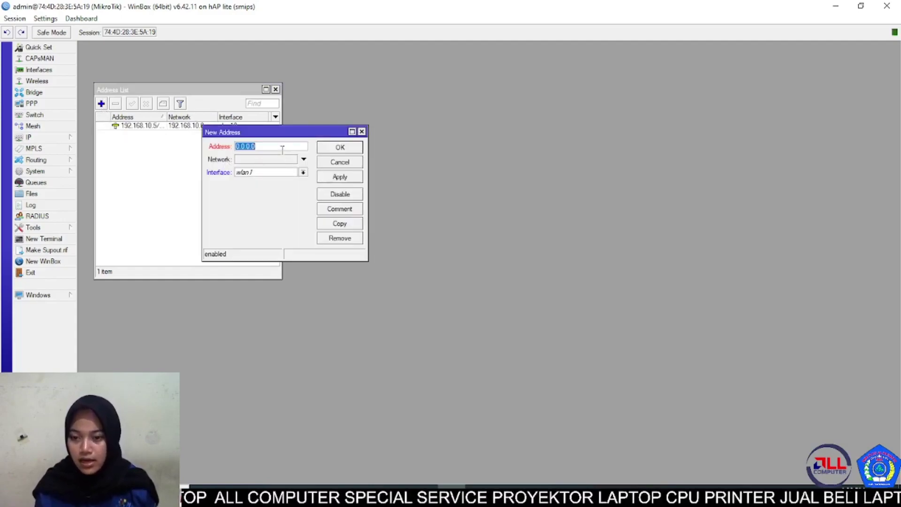
type("192.168.20.5/24")
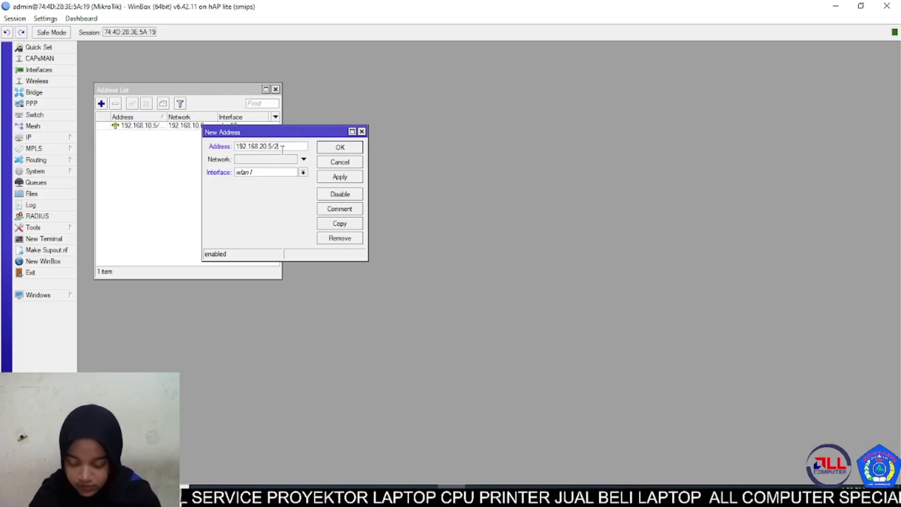
left_click(303, 173)
left_click(301, 219)
left_click(353, 148)
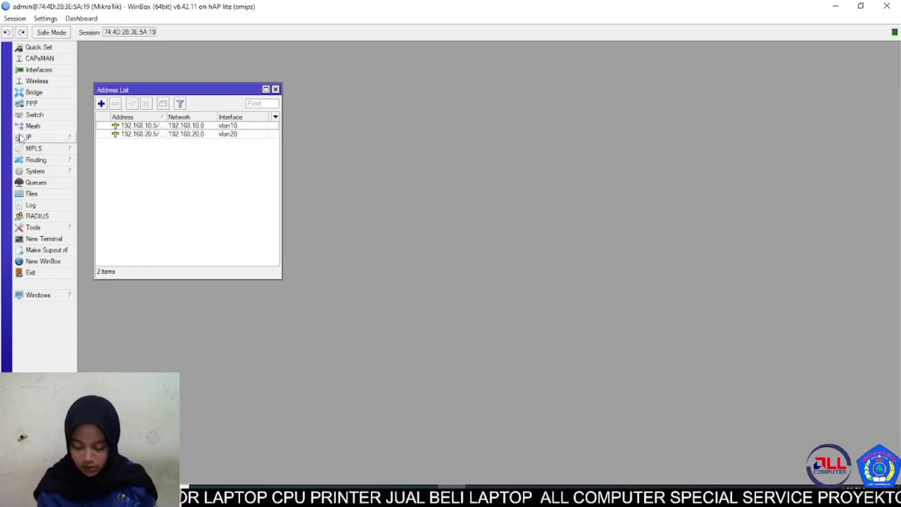
key("Escape")
Step: Start a new DHCP client entry and set its interface to internet
left_click(45, 141)
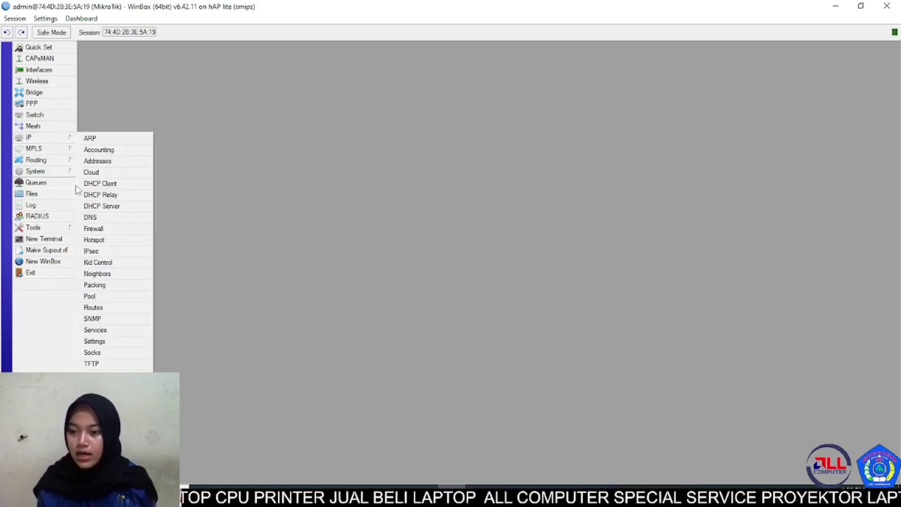
left_click(106, 184)
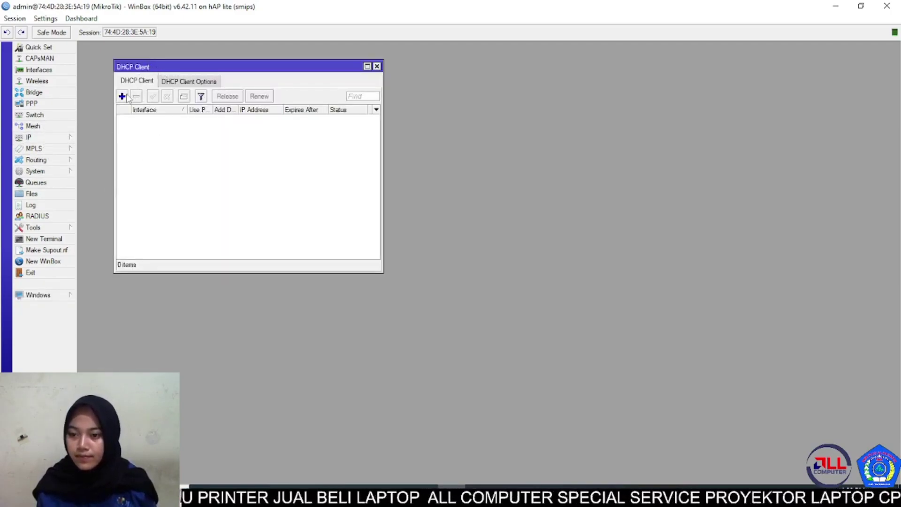
left_click(124, 96)
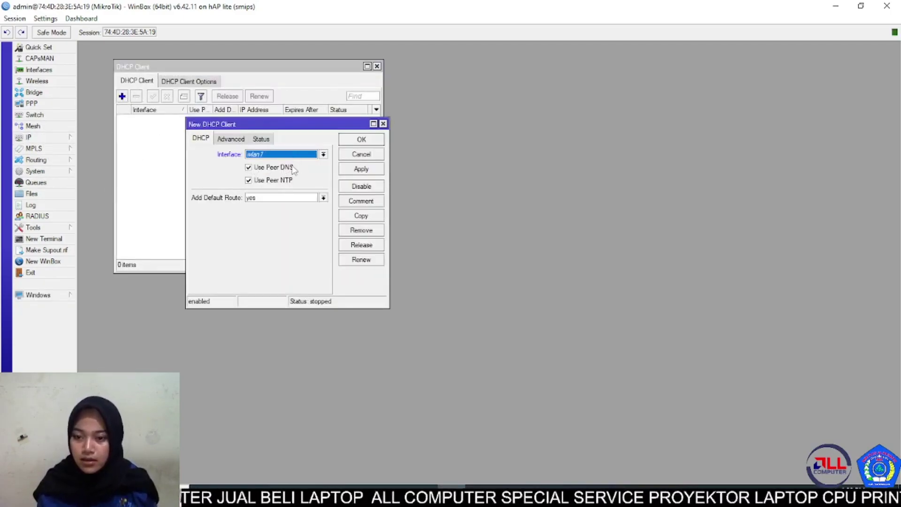
left_click(324, 154)
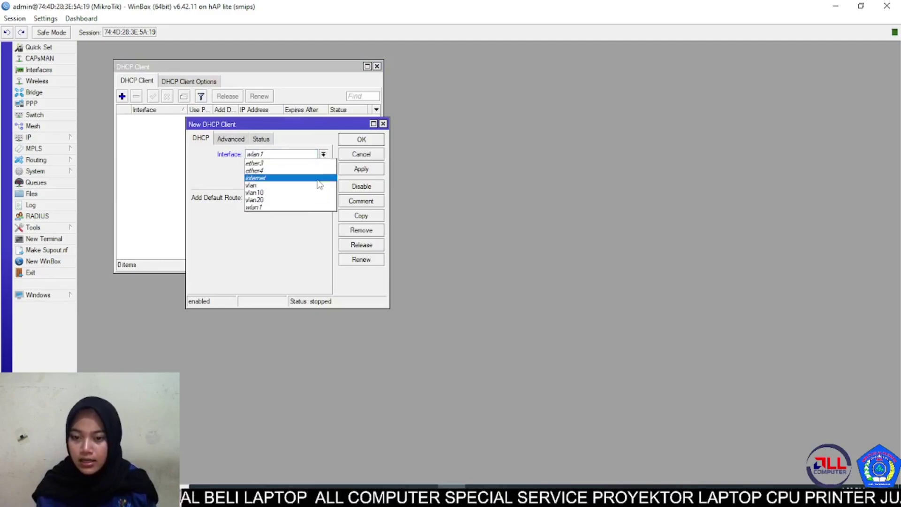
left_click(301, 175)
left_click(310, 180)
Step: Set the new client's DHCP options to clientid and hostname, save it and close the DHCP client list
left_click(231, 139)
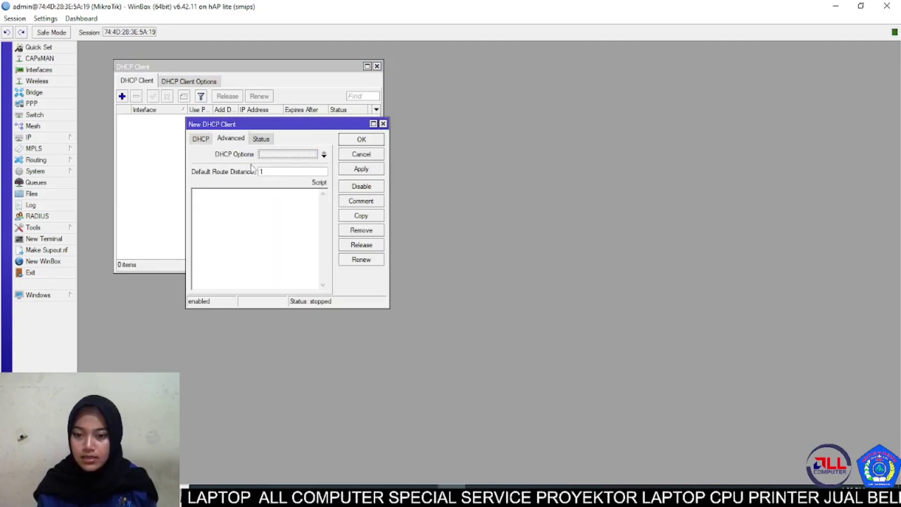
left_click(313, 155)
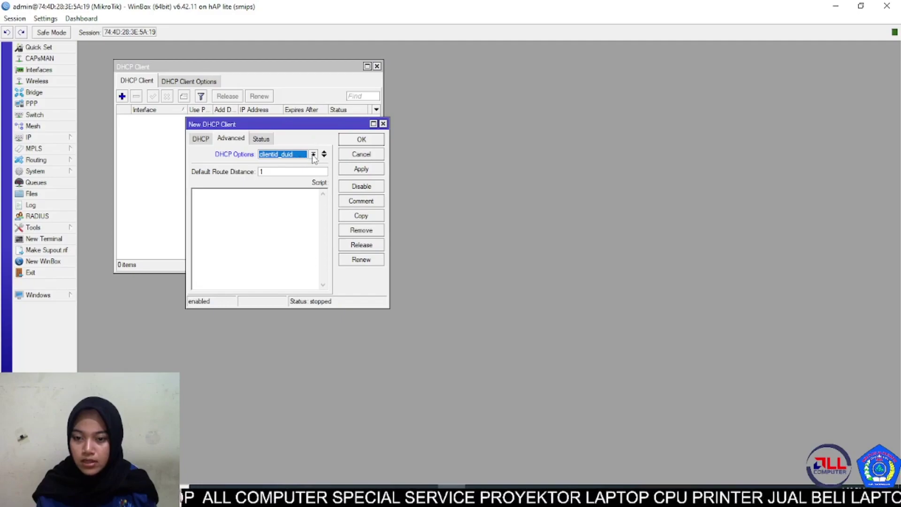
left_click(314, 155)
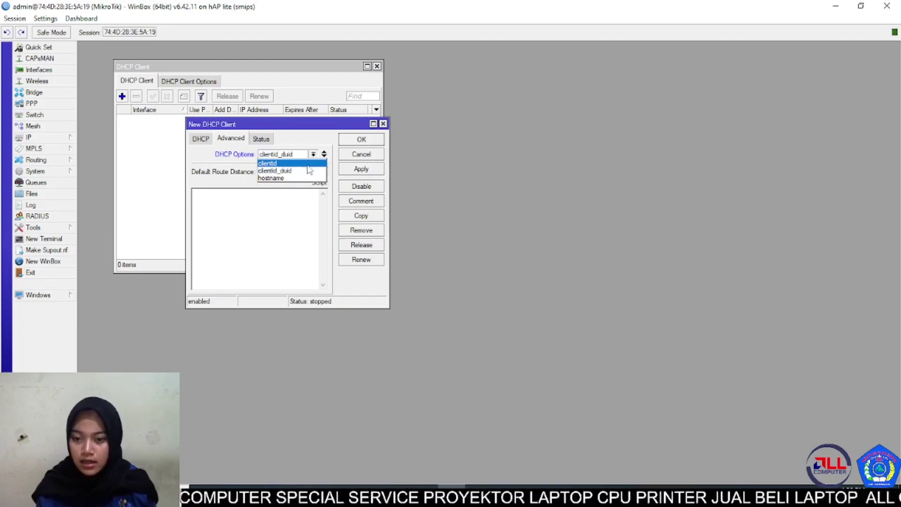
left_click(316, 163)
left_click(324, 157)
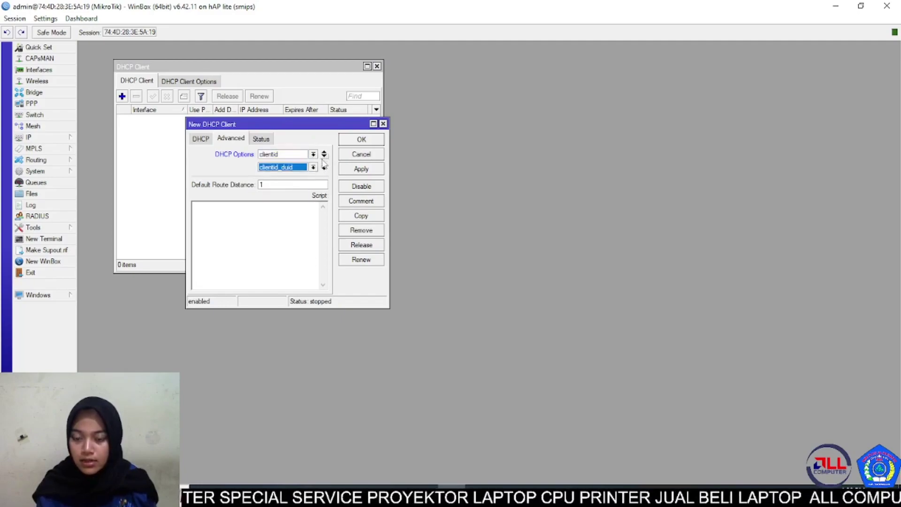
left_click(312, 168)
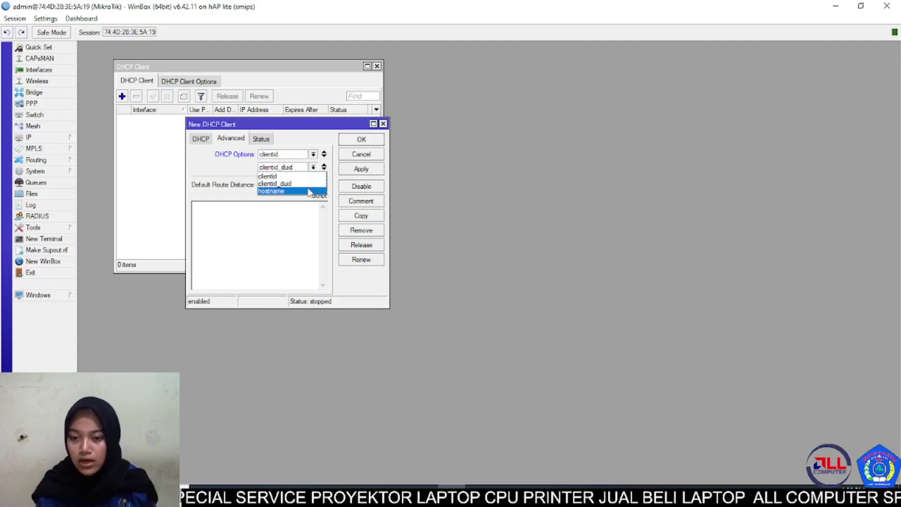
left_click(310, 191)
left_click(351, 140)
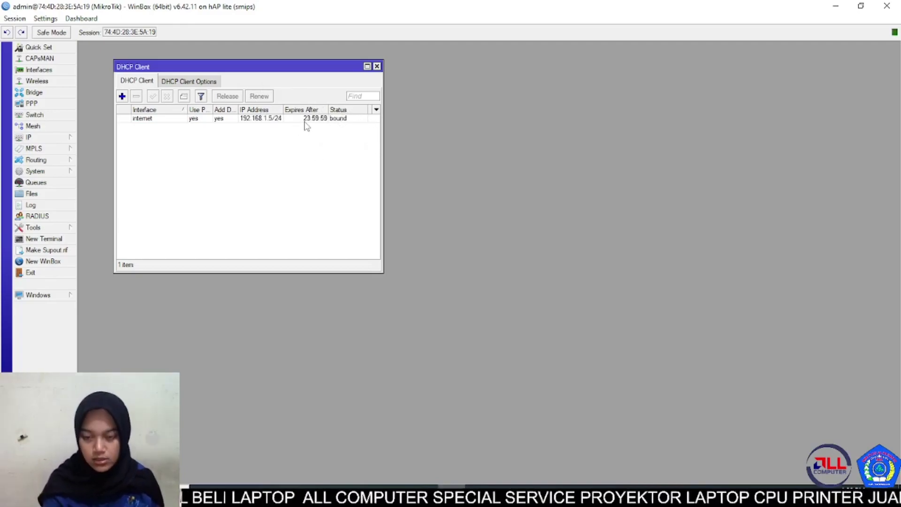
key("Escape")
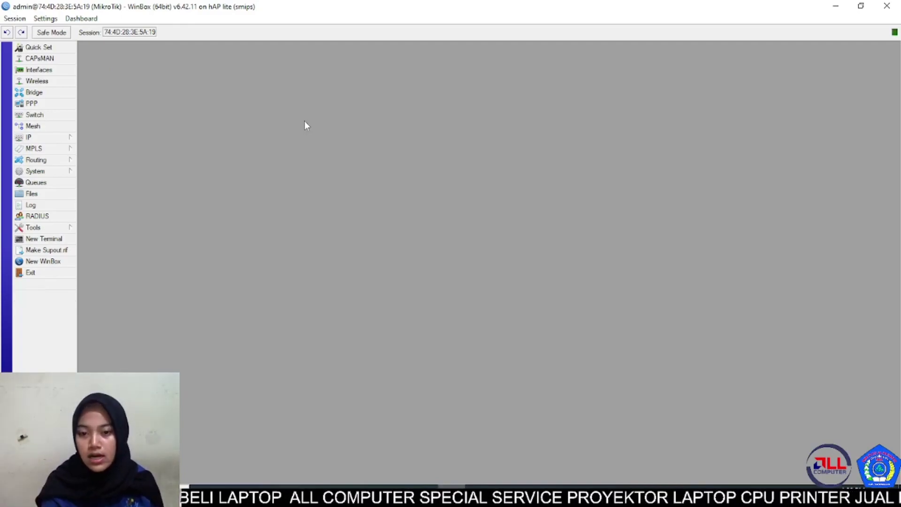
Step: Set up a DHCP server on vlan10 with DHCP Setup, accepting the suggested network settings and the 00:10:00 lease time
left_click(52, 138)
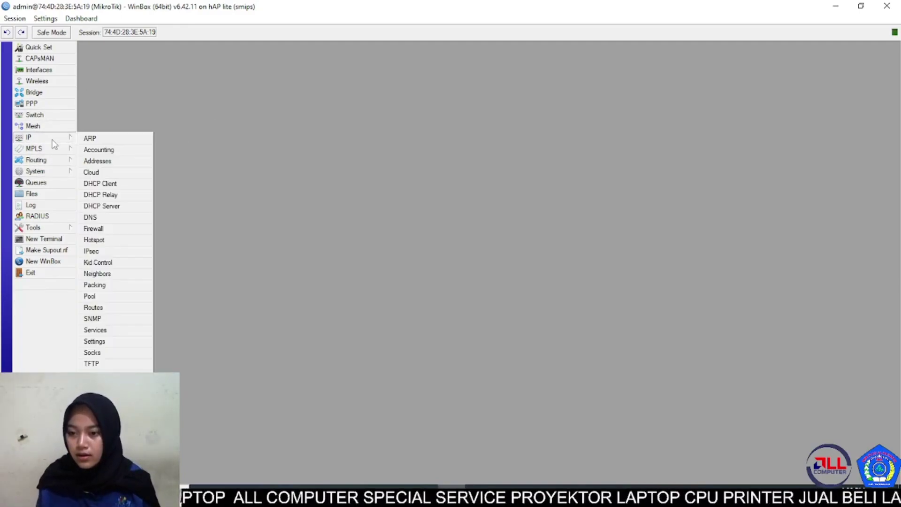
left_click(109, 209)
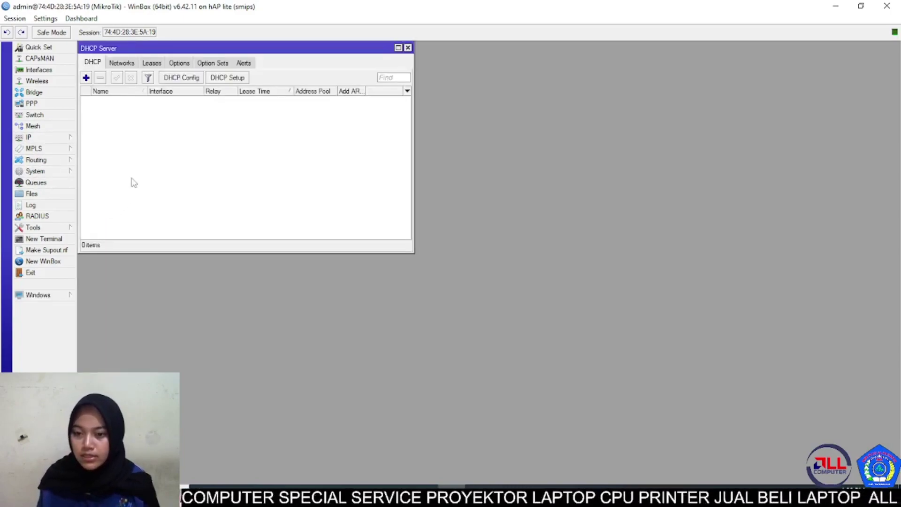
left_click(229, 79)
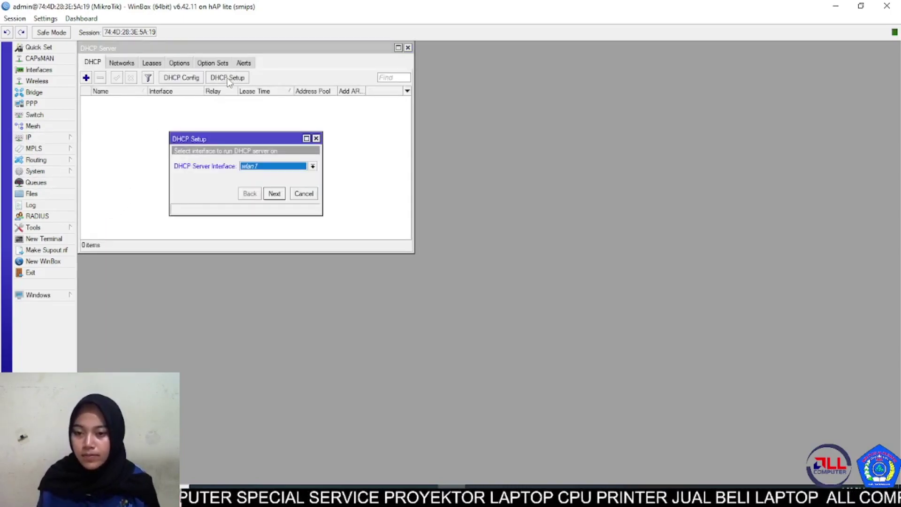
left_click(312, 167)
left_click(306, 204)
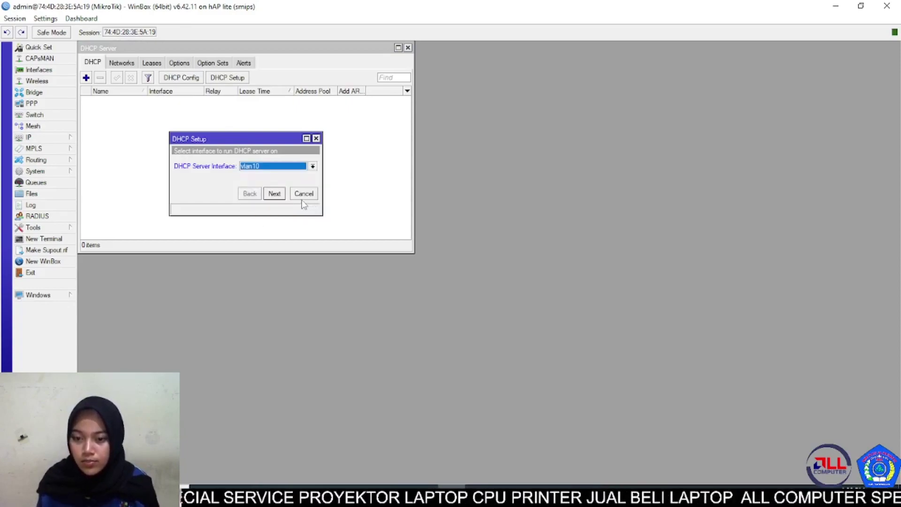
left_click(276, 194)
left_click(275, 194)
left_click(276, 194)
left_click(276, 194)
left_click(275, 194)
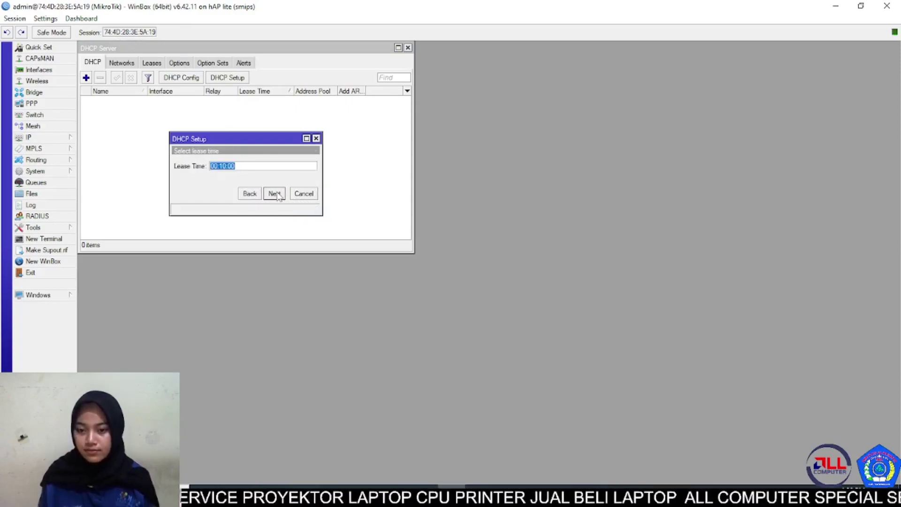
left_click(275, 194)
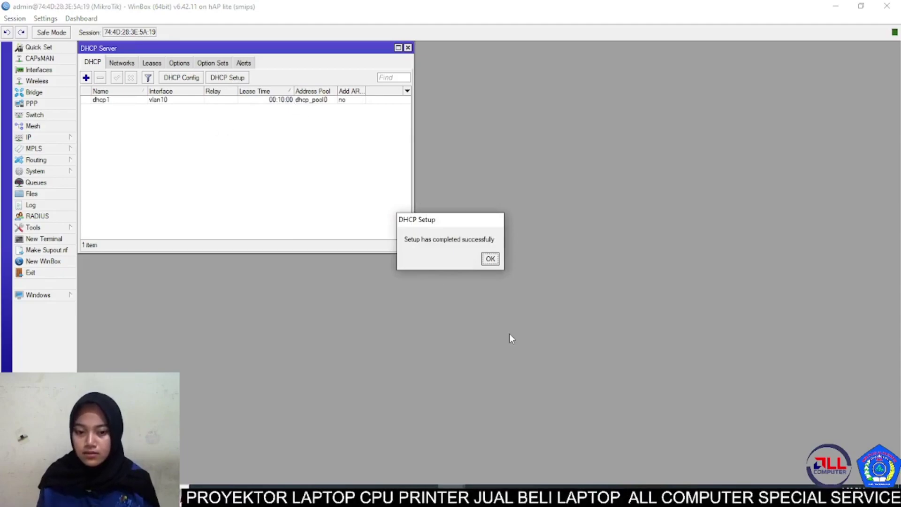
left_click(491, 260)
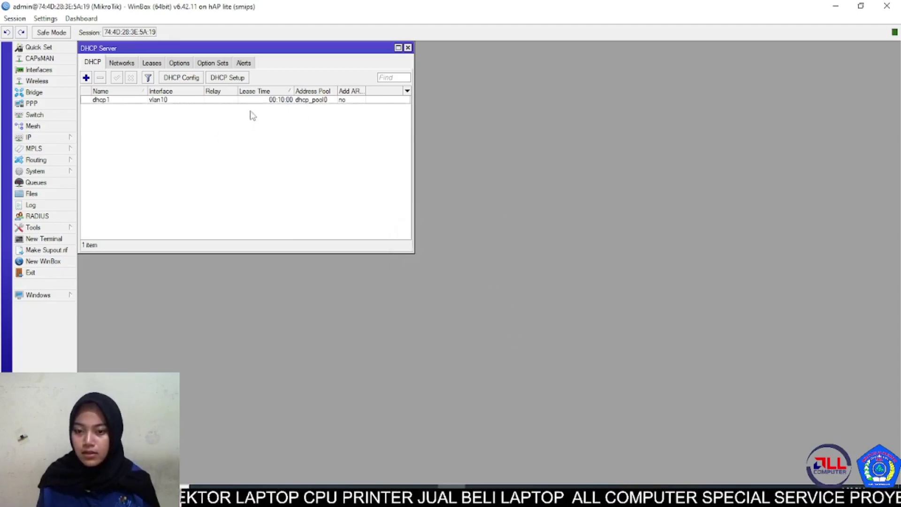
Step: Set up a second DHCP server on vlan20 with DHCP Setup, accepting all suggested values
left_click(228, 78)
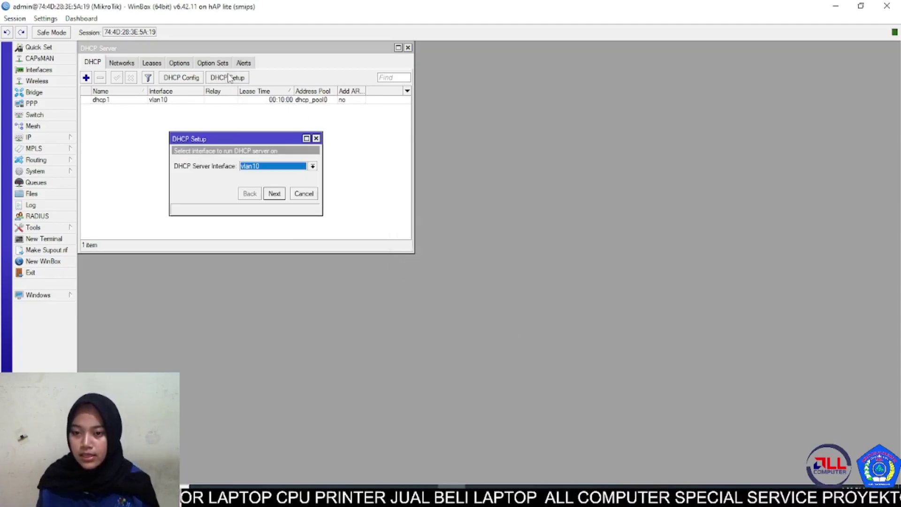
left_click(312, 168)
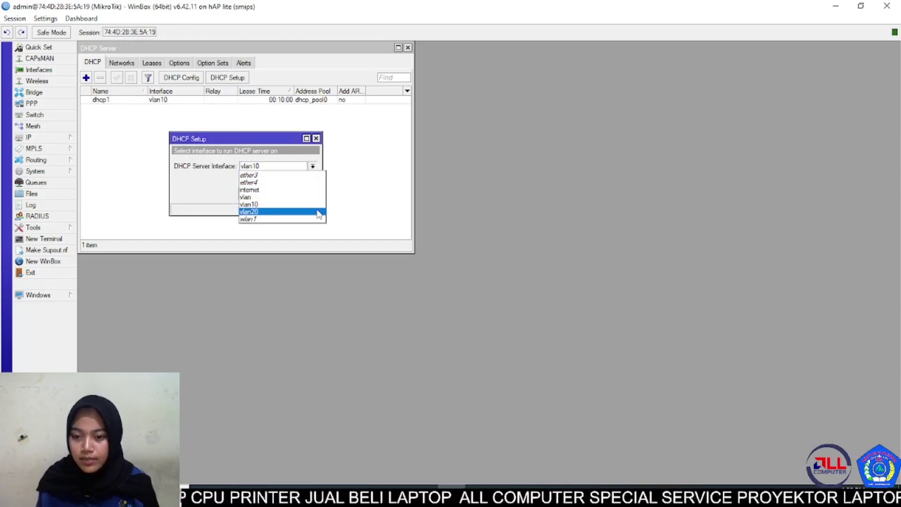
left_click(316, 211)
left_click(280, 195)
left_click(280, 194)
left_click(280, 195)
left_click(280, 195)
left_click(280, 194)
left_click(280, 195)
left_click(489, 259)
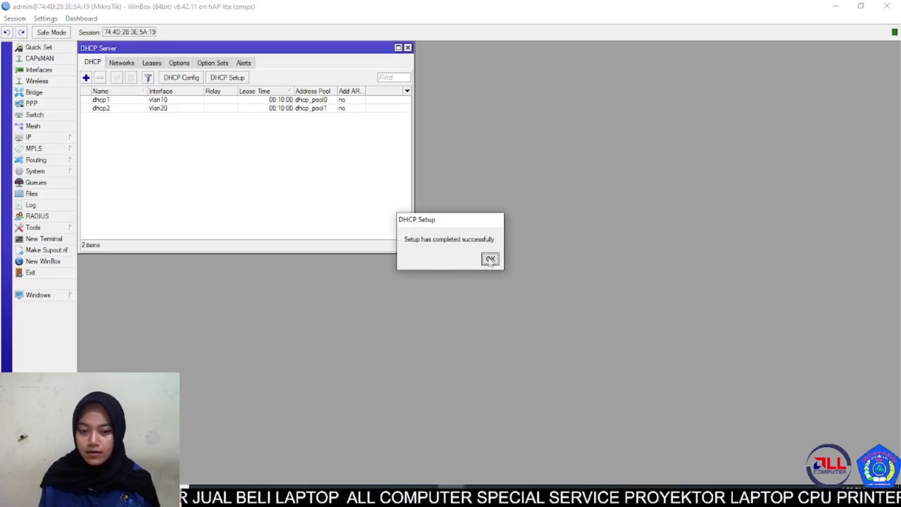
Step: Set the DNS servers to 8.8.8.8 and 8.8.4.4, allow remote requests and save the DNS settings
left_click(33, 138)
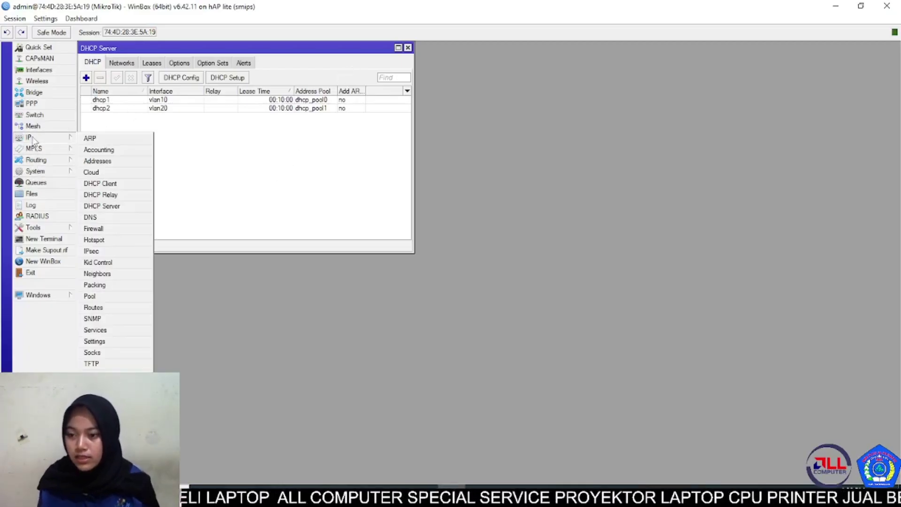
left_click(114, 219)
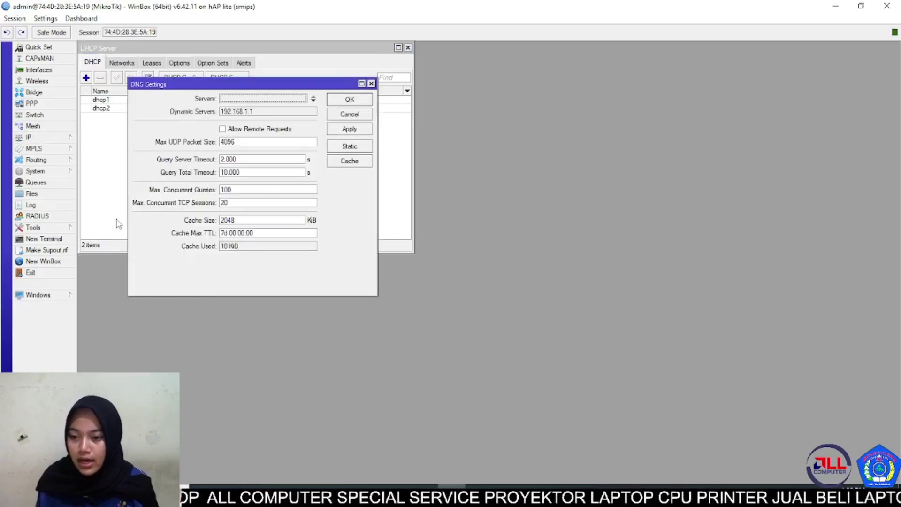
left_click(254, 98)
type("8.8.8.8")
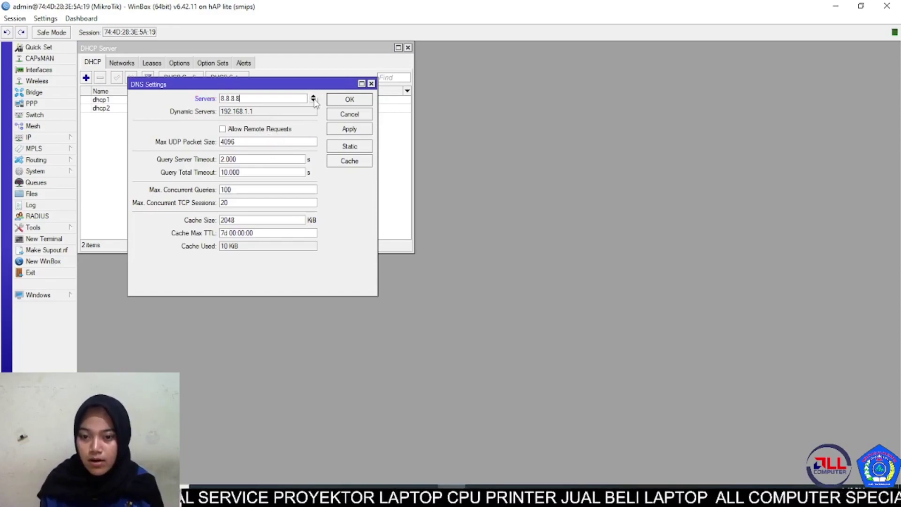
left_click(313, 101)
type("8.8.4.4")
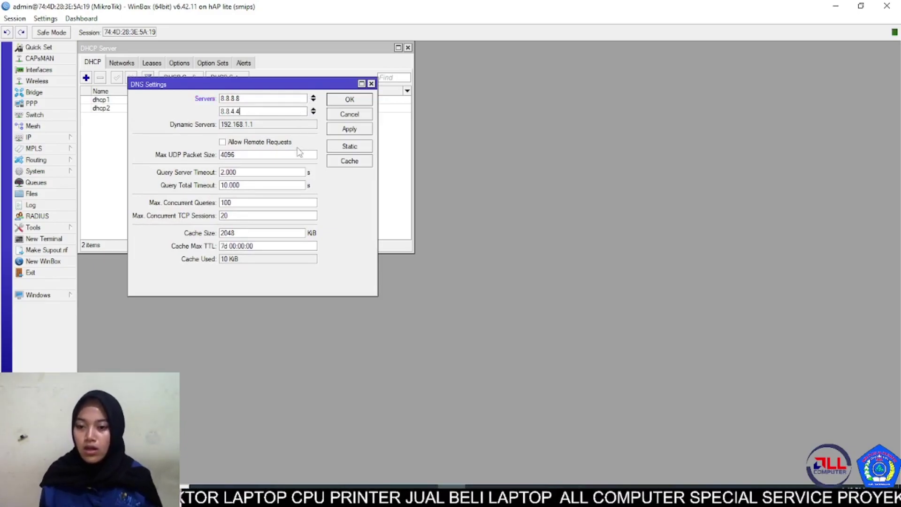
left_click(222, 142)
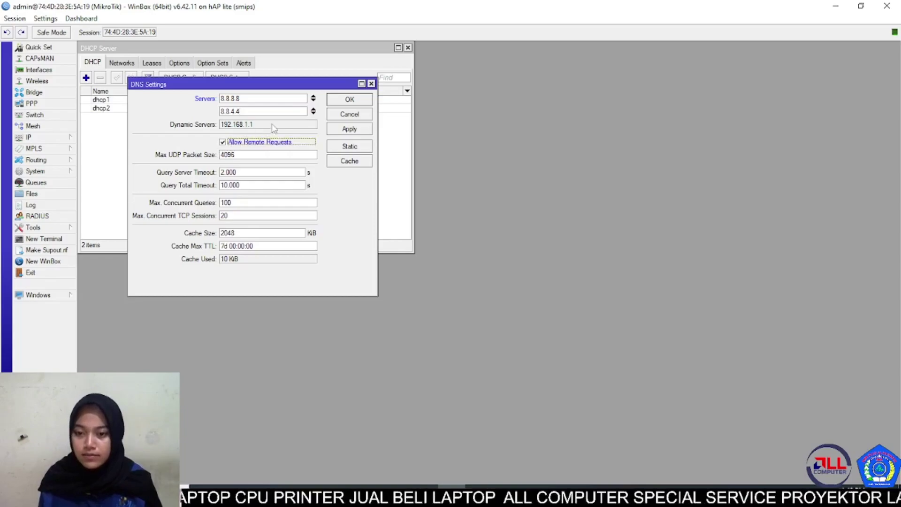
left_click(347, 99)
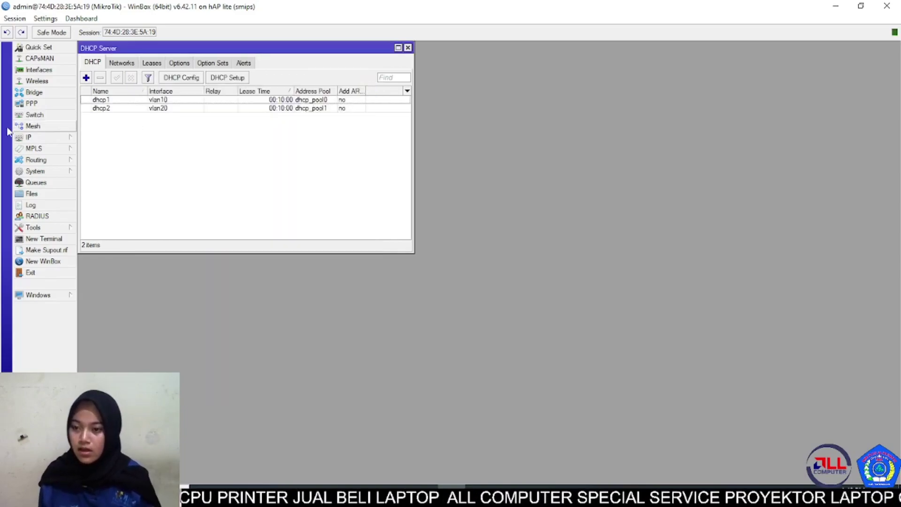
Step: Add a firewall NAT rule with chain srcnat, out interface internet and action masquerade
left_click(48, 142)
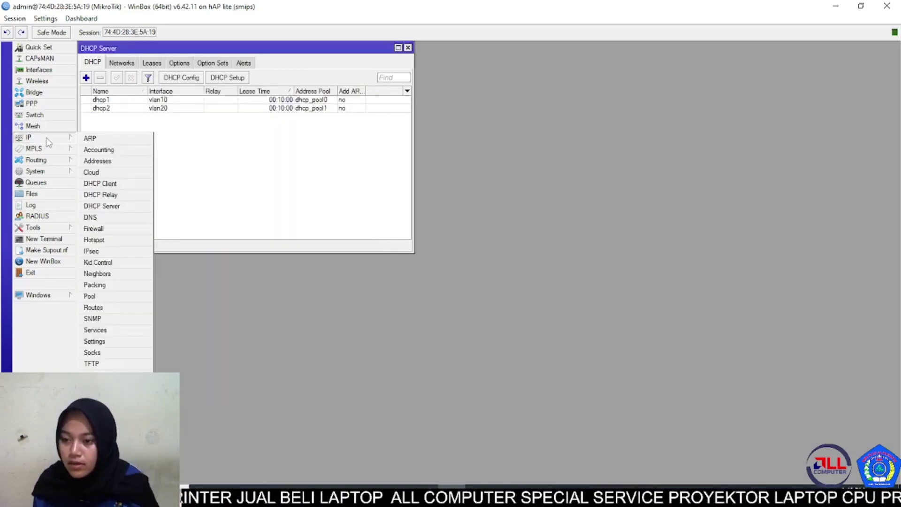
left_click(117, 229)
left_click(239, 193)
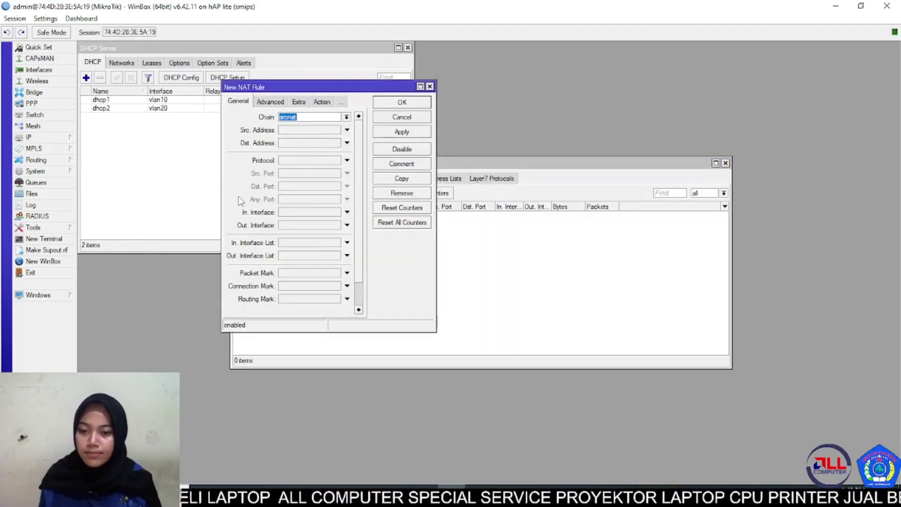
left_click(324, 226)
left_click(337, 225)
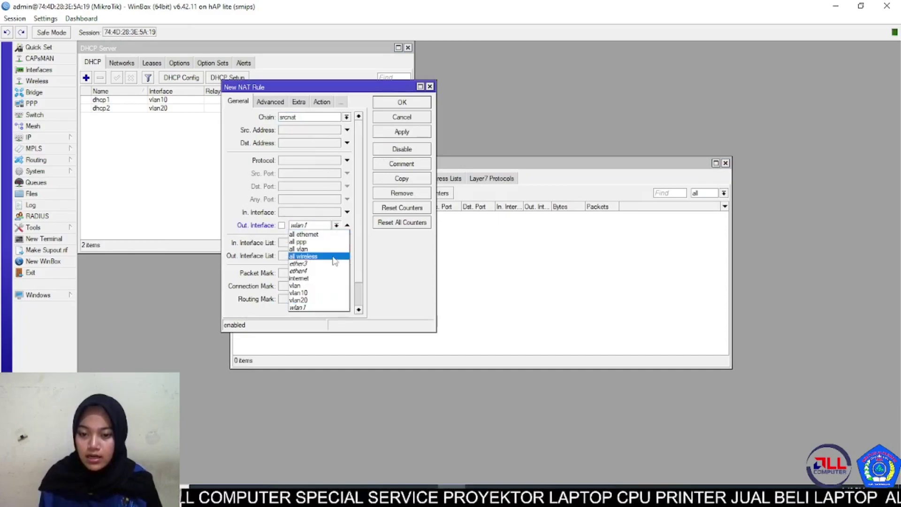
left_click(335, 278)
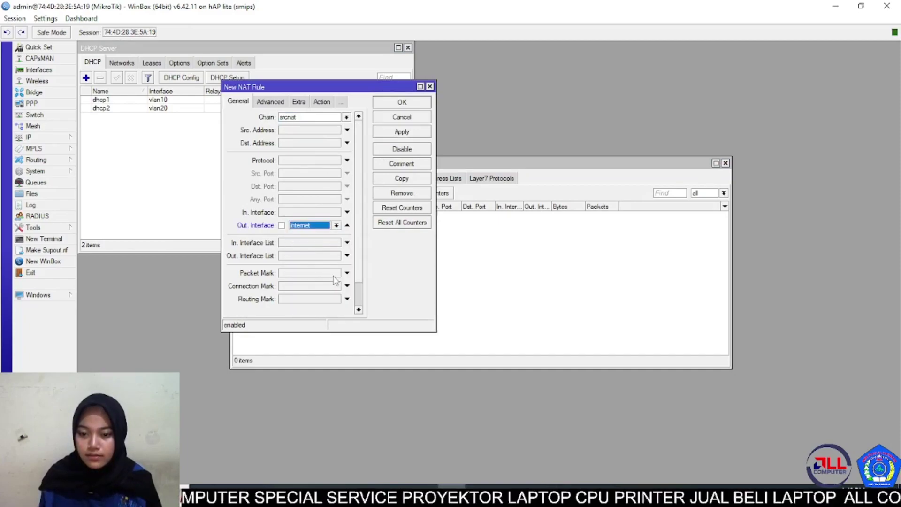
left_click(318, 105)
left_click(358, 117)
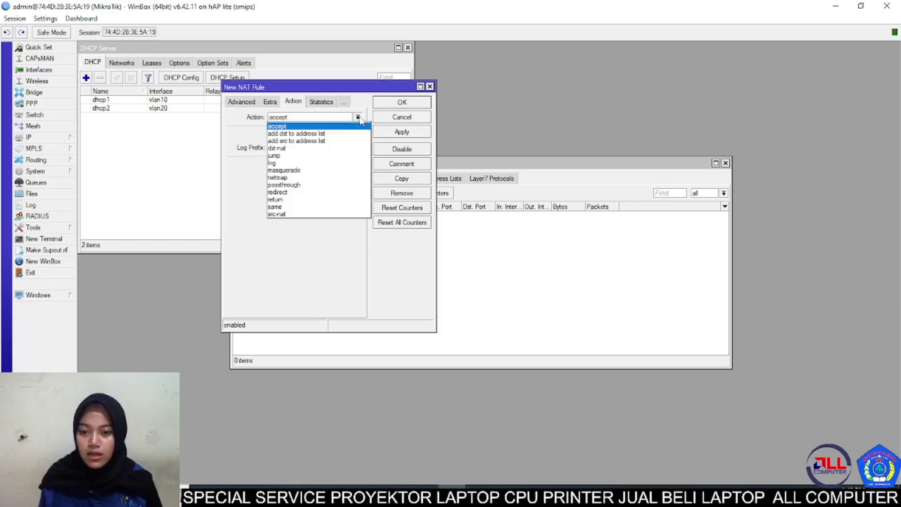
left_click(349, 171)
left_click(398, 102)
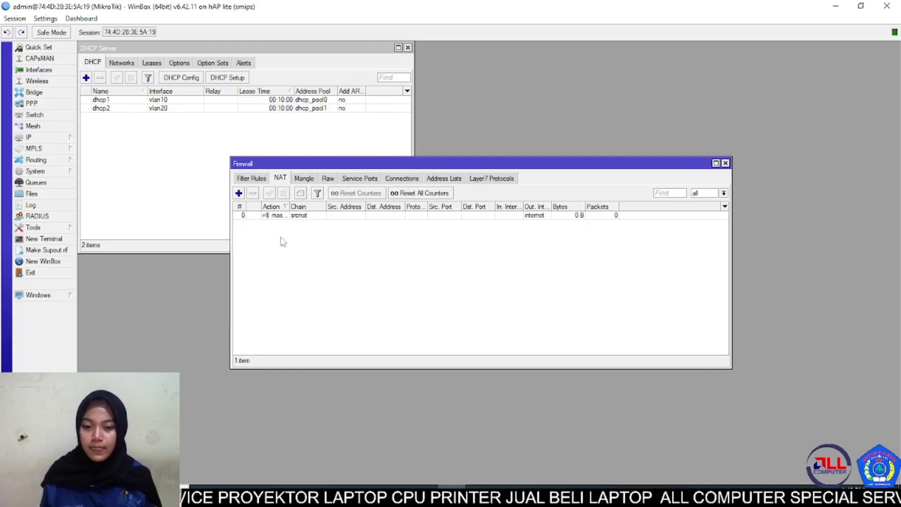
Step: Reboot the router, confirm the reboot, and close the Firewall and DHCP Server windows
left_click(57, 173)
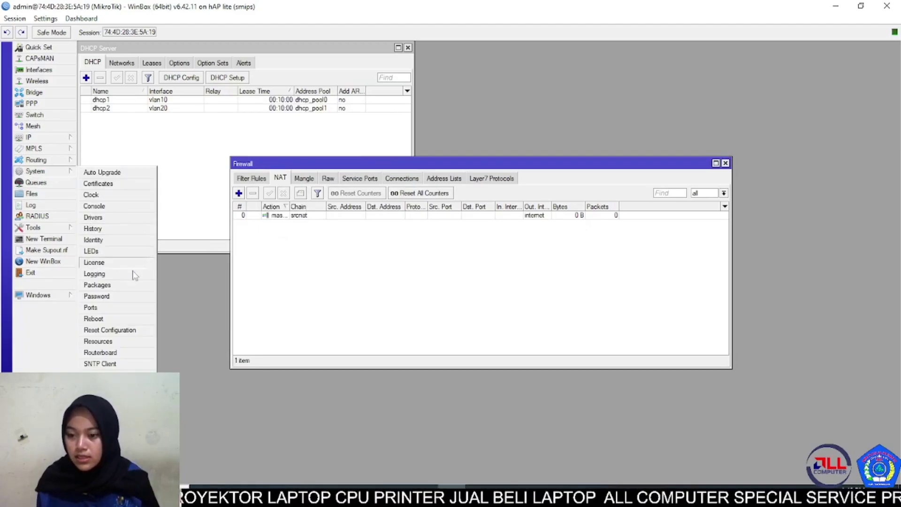
left_click(129, 321)
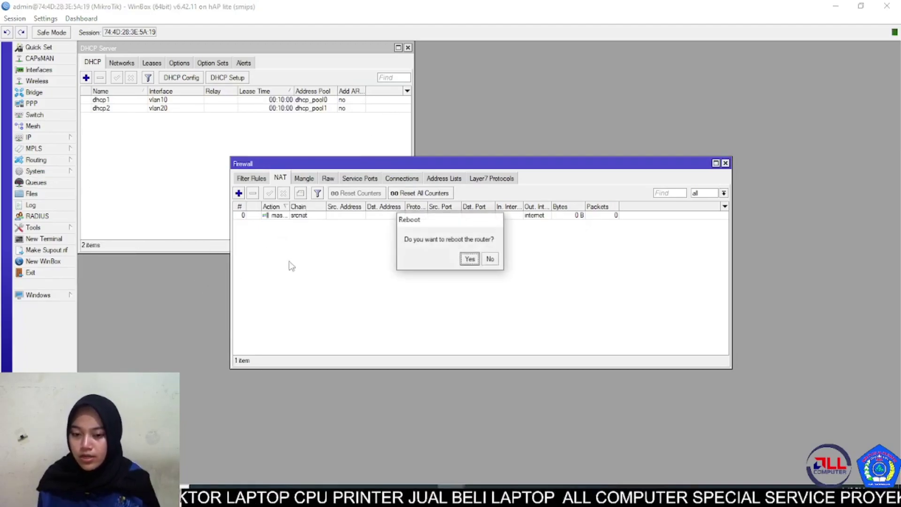
left_click(470, 260)
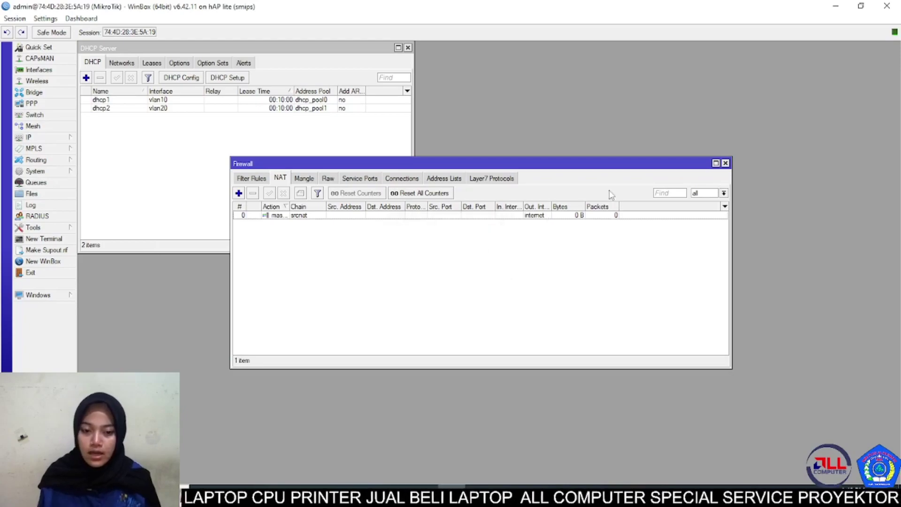
left_click(726, 163)
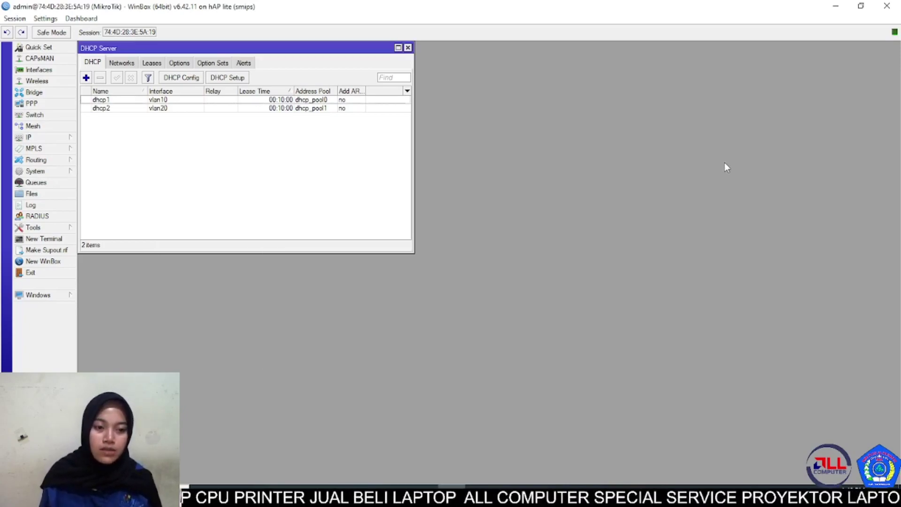
left_click(408, 47)
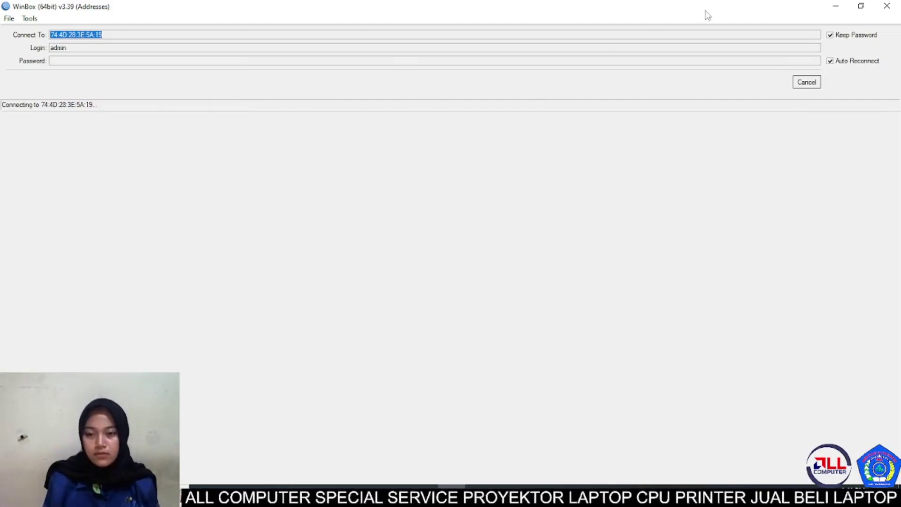
Step: Cancel the pending connection, connect to the neighboring RB941-2nD router instead, and dismiss its password change request and open switch window
left_click(815, 84)
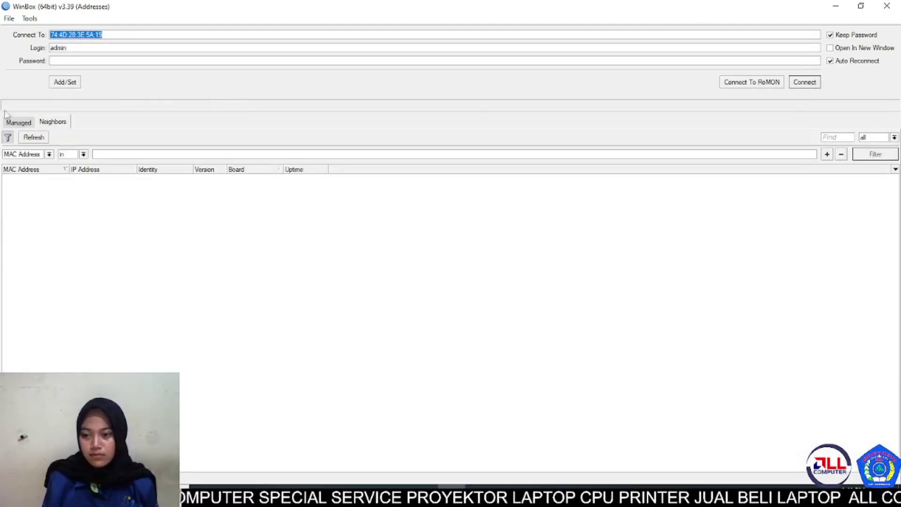
left_click(33, 139)
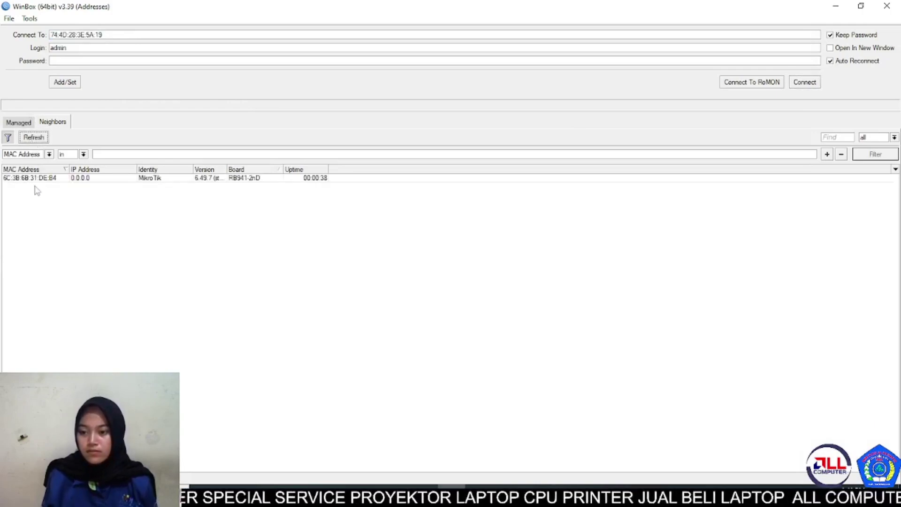
left_click(41, 179)
left_click(45, 179)
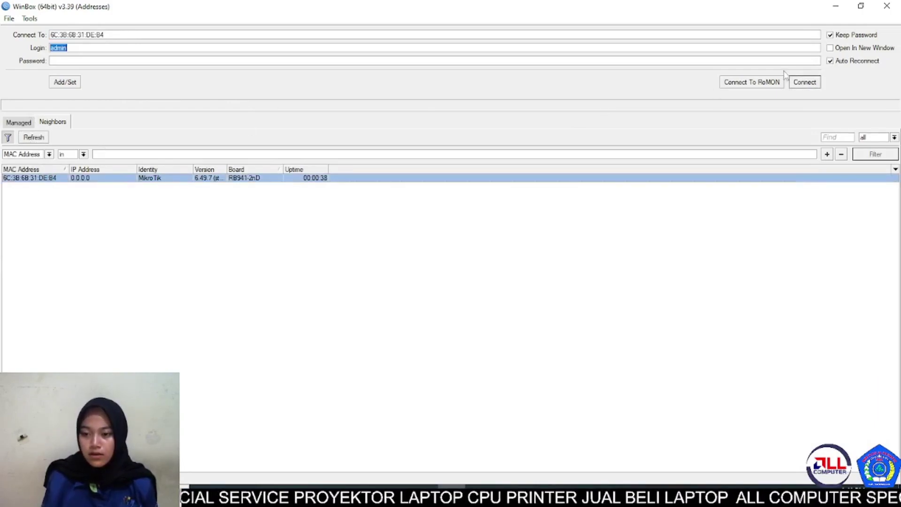
left_click(804, 85)
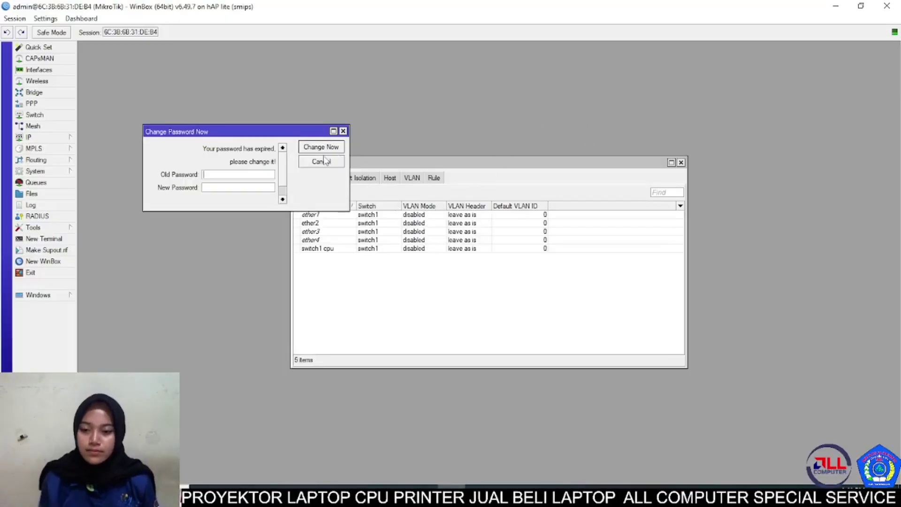
key("Escape")
key("Escape")
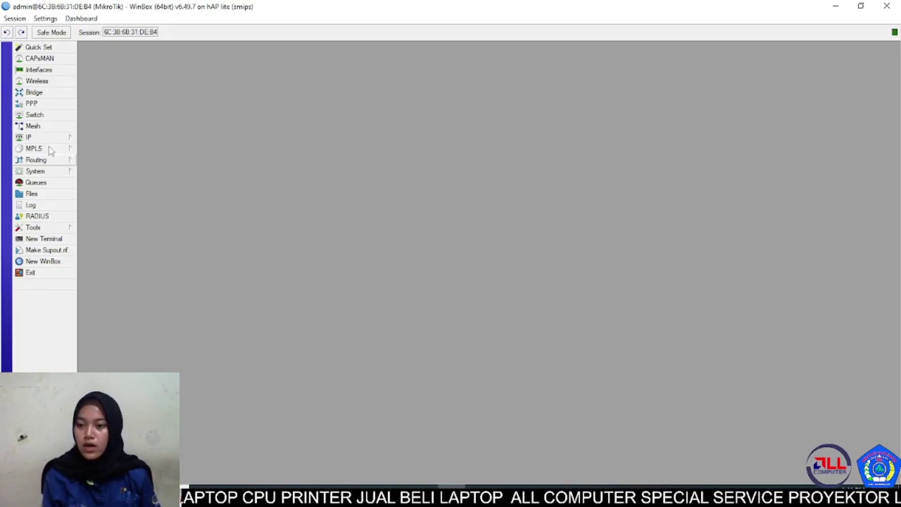
Step: Rename the ether1 interface as trunkingport
left_click(60, 70)
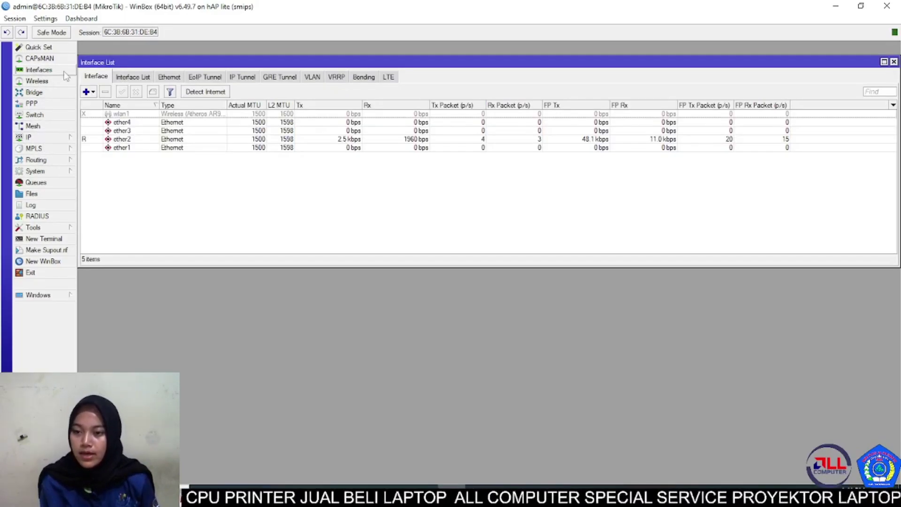
double_click(126, 149)
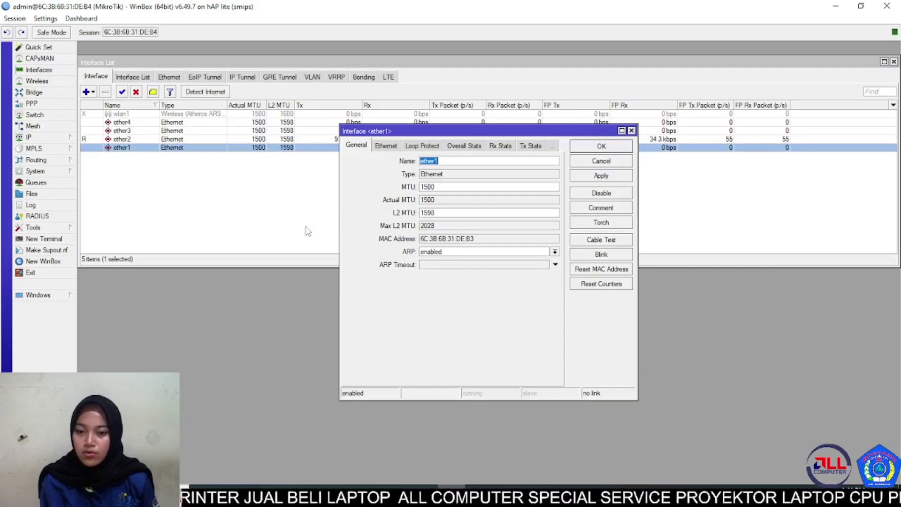
key("BackSpace")
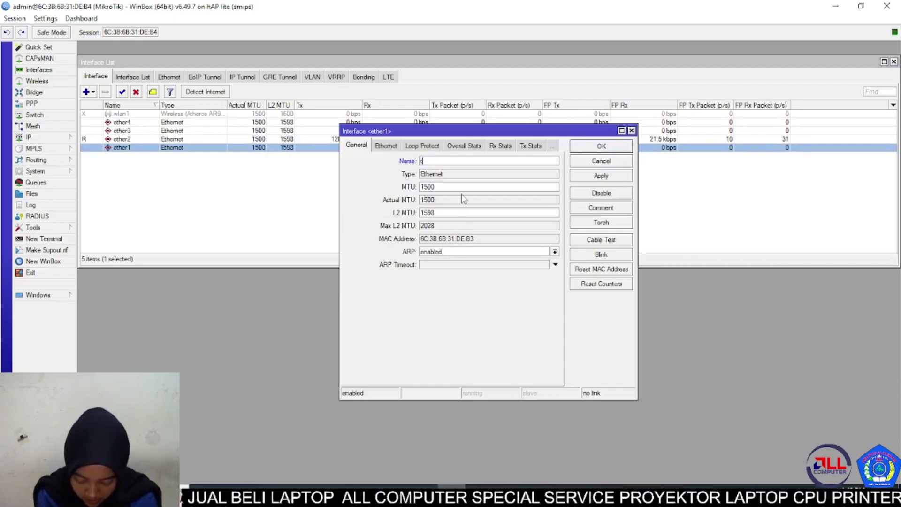
type("trunkingport")
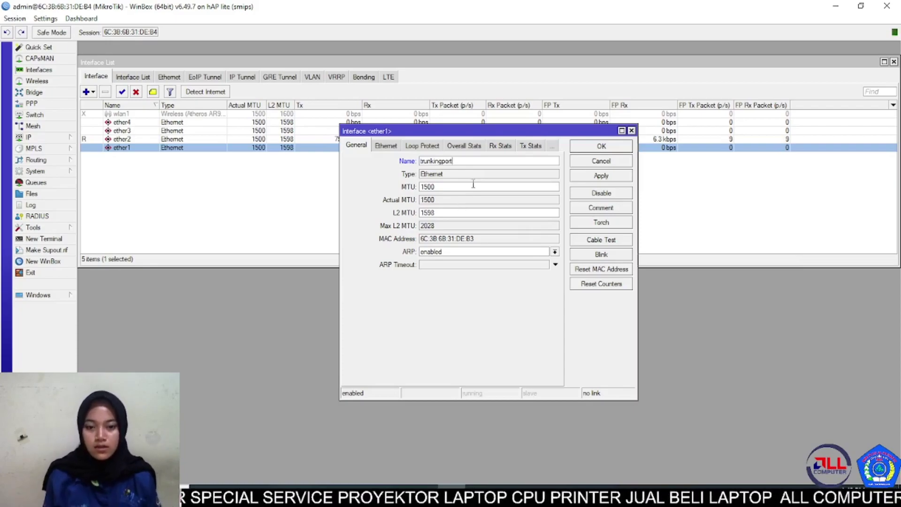
left_click(579, 146)
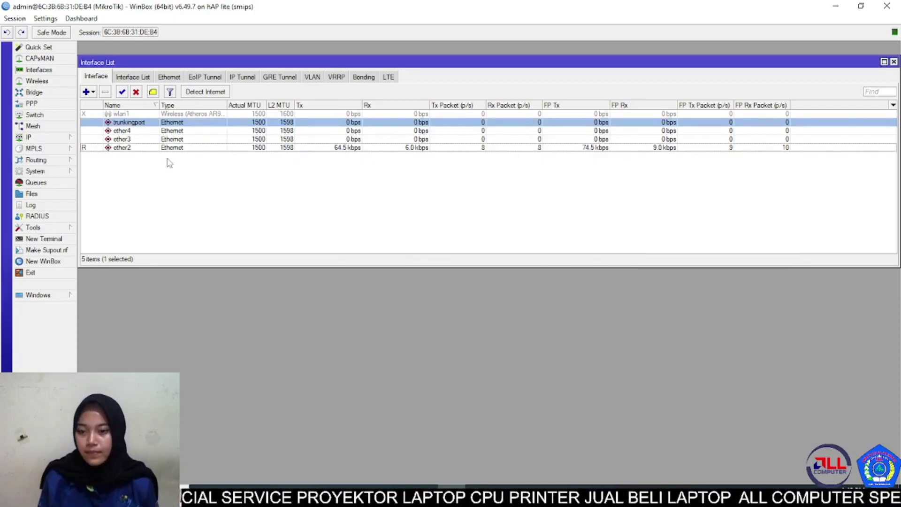
Step: Rename the ether2 interface as vlan10
left_click(118, 148)
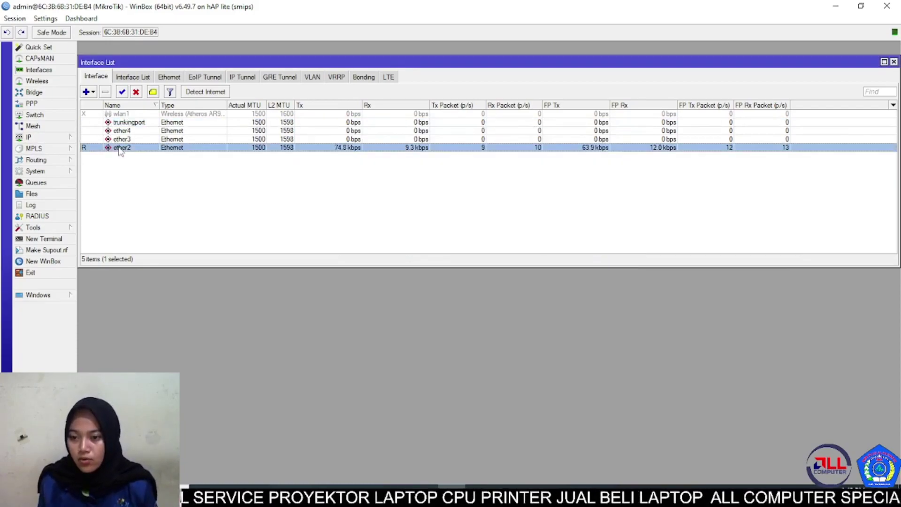
double_click(143, 150)
type("vlan10")
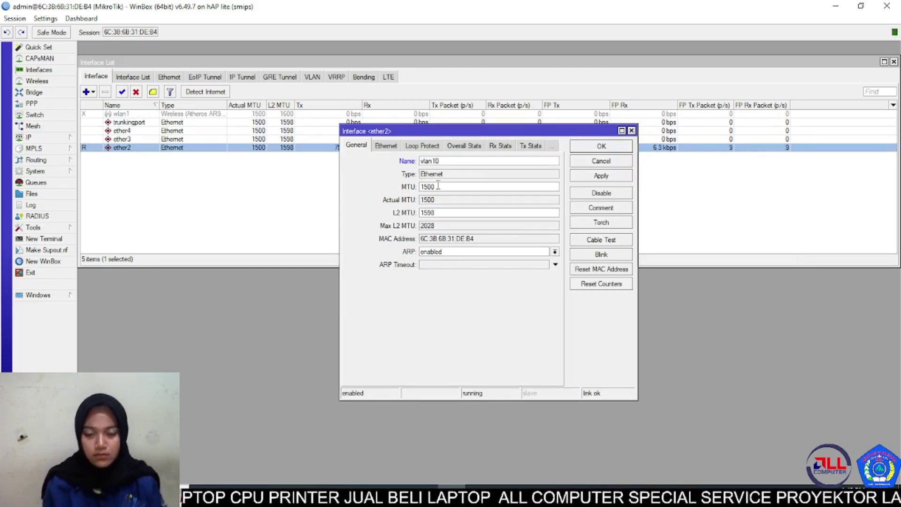
left_click(587, 150)
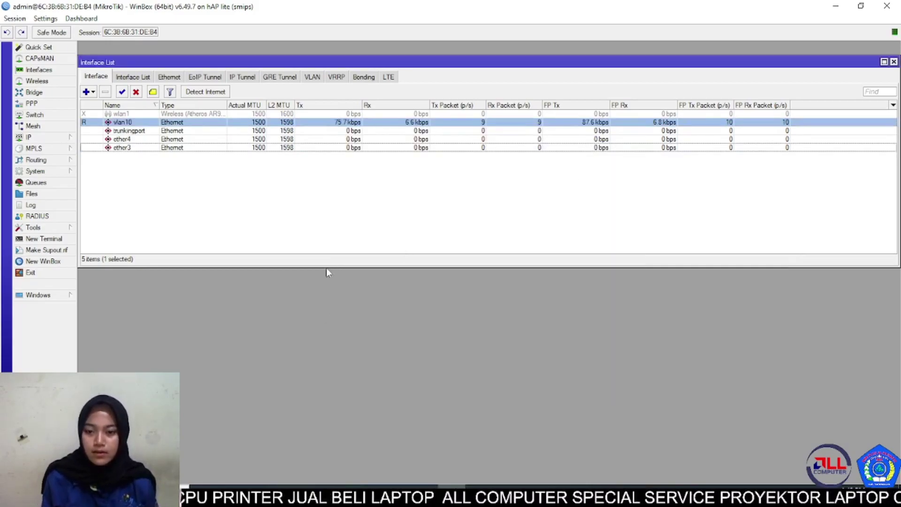
Step: Rename the ether3 interface as vlan20 and close the interface list
left_click(128, 148)
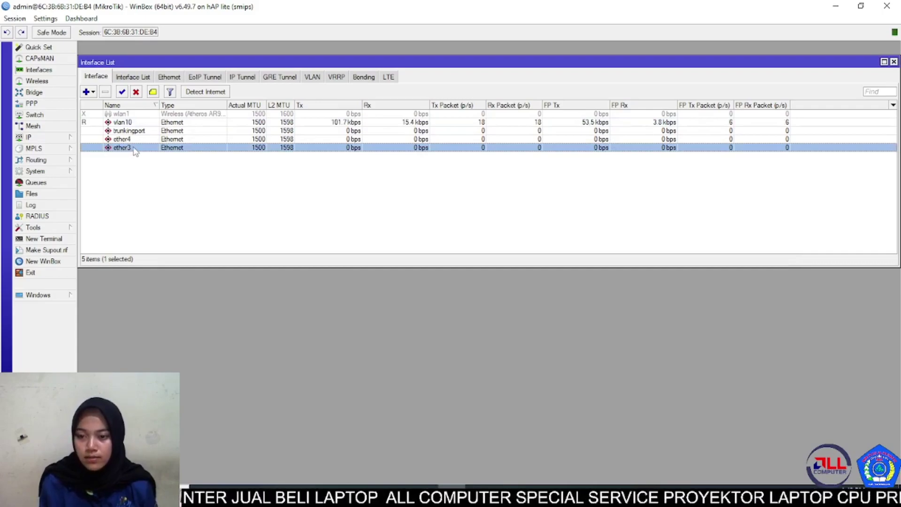
double_click(134, 149)
type("vlan20")
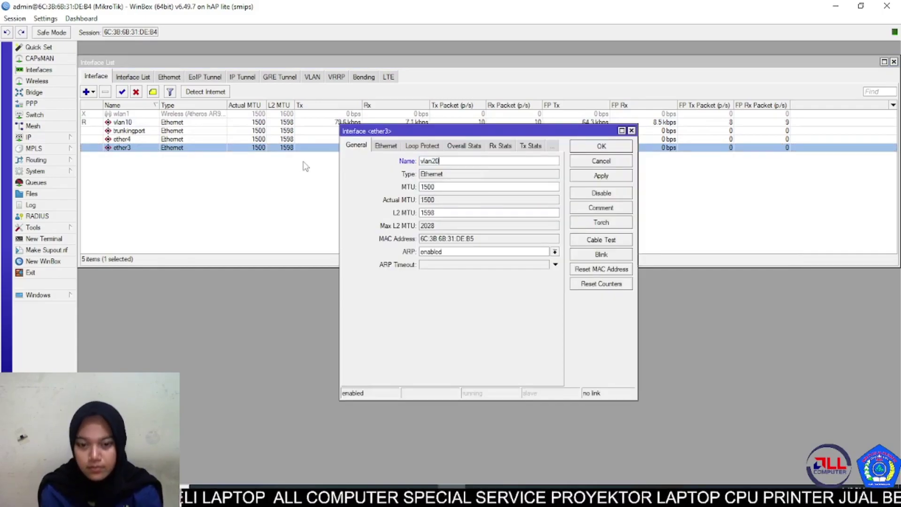
left_click(610, 148)
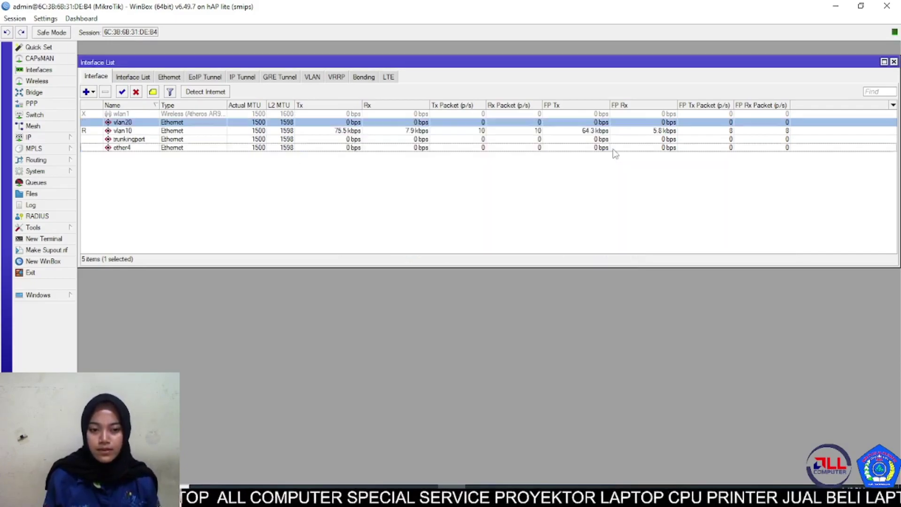
key("Escape")
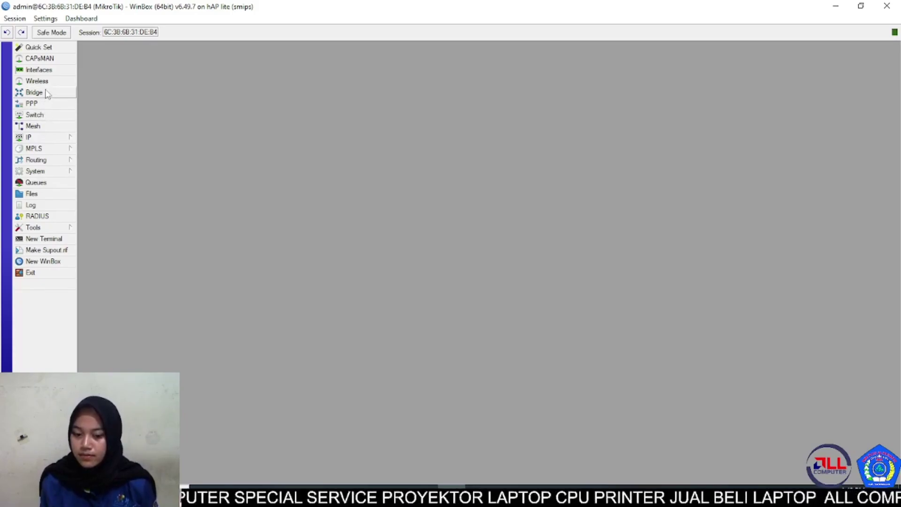
Step: Create a new bridge with its default name and settings
left_click(47, 94)
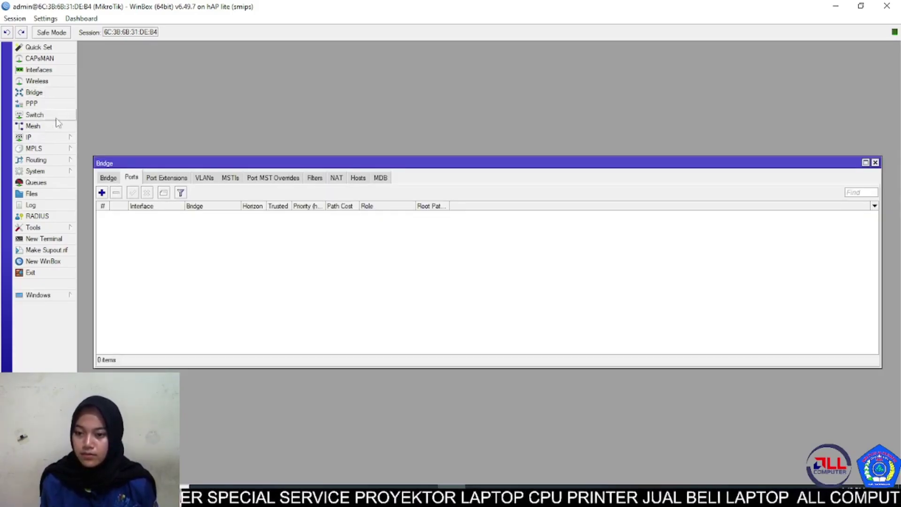
left_click(108, 178)
left_click(102, 193)
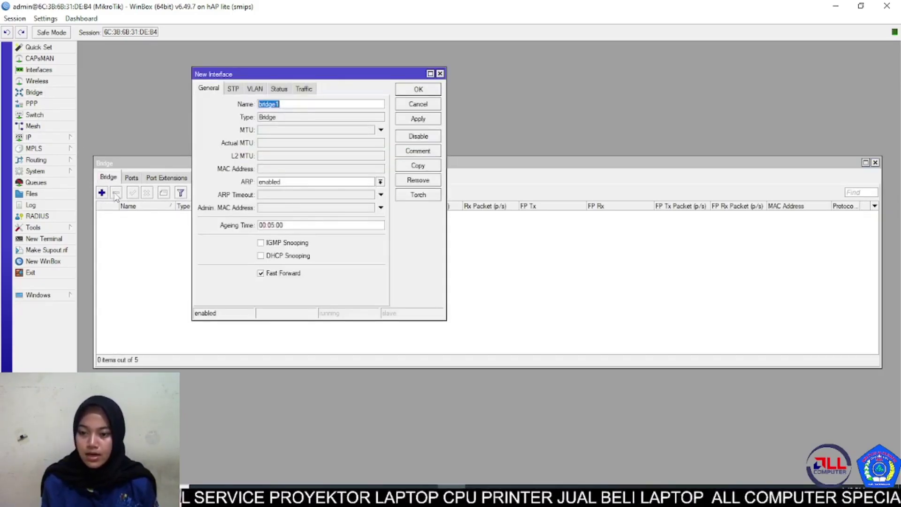
left_click(404, 89)
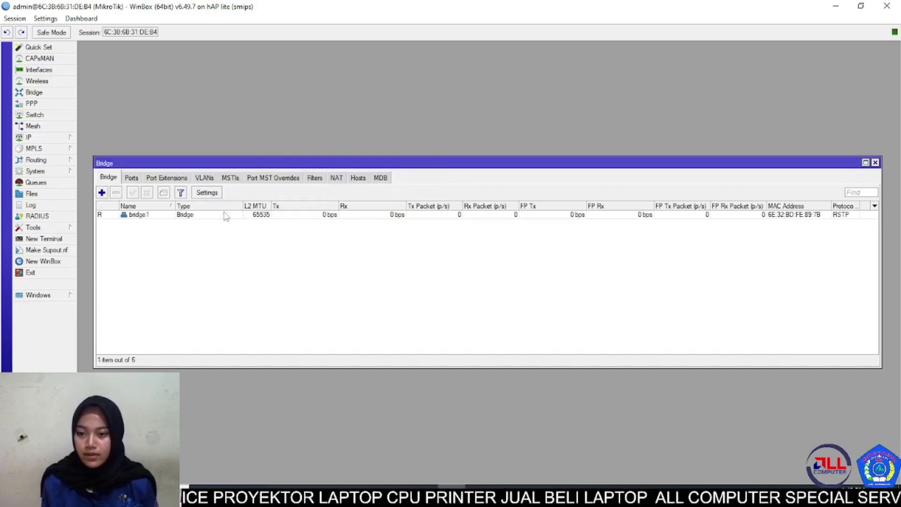
Step: Add the trunkingport interface as a port of bridge1
left_click(134, 180)
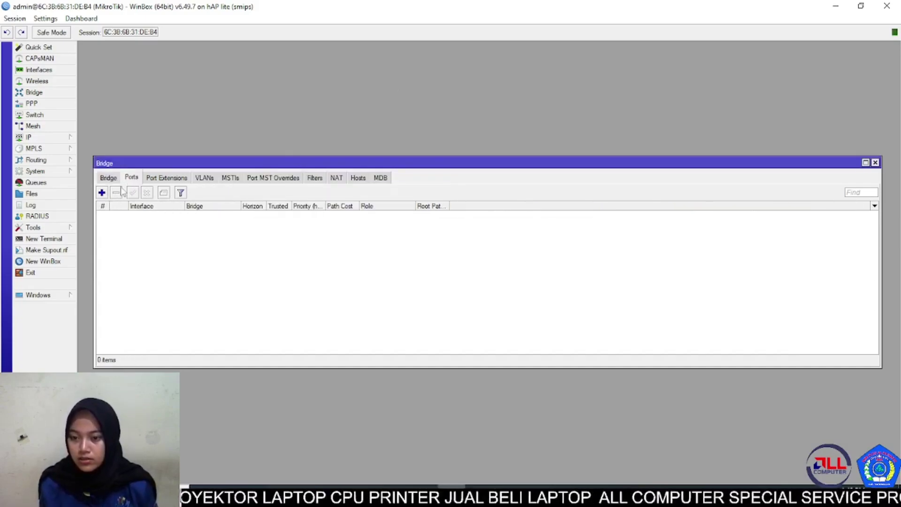
left_click(102, 192)
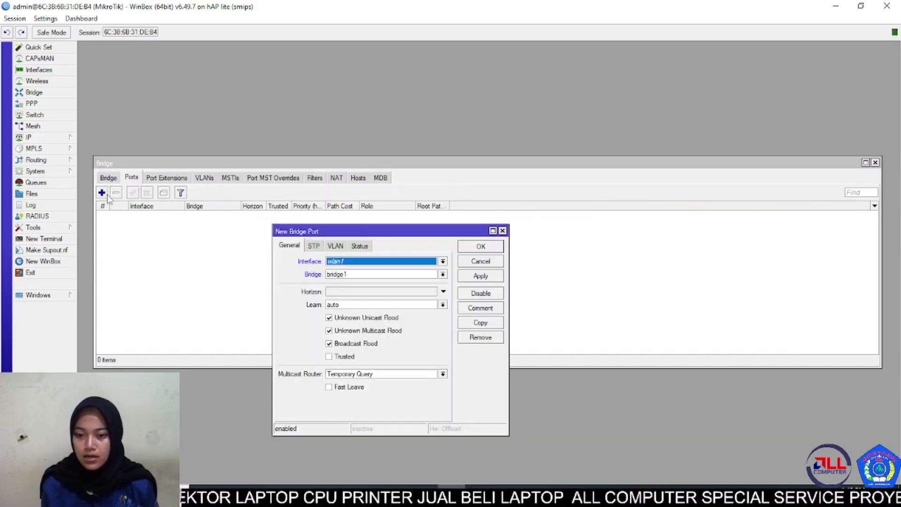
left_click(443, 262)
left_click(432, 308)
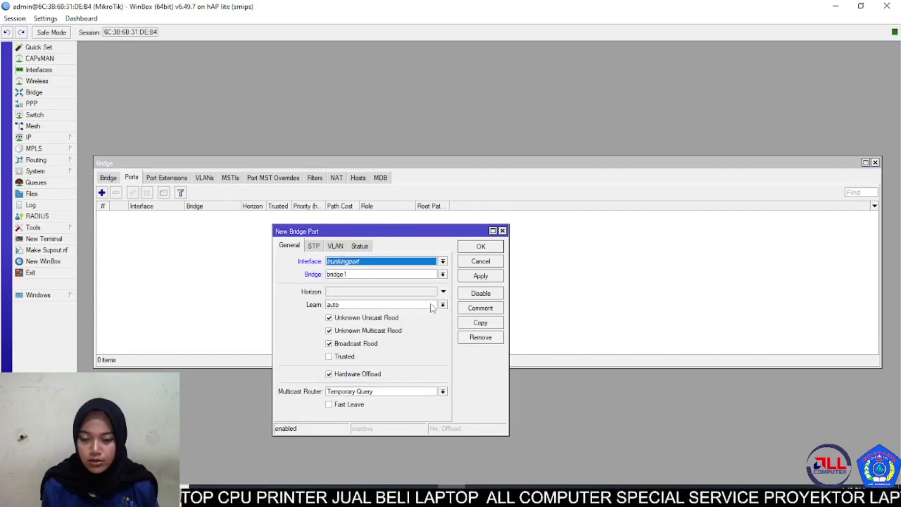
left_click(466, 247)
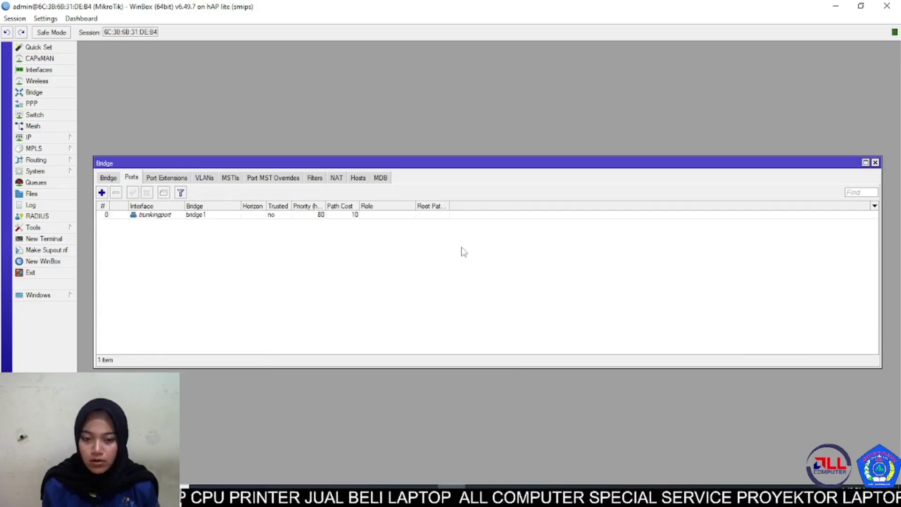
Step: Add the vlan10 interface as a port of bridge1
left_click(101, 193)
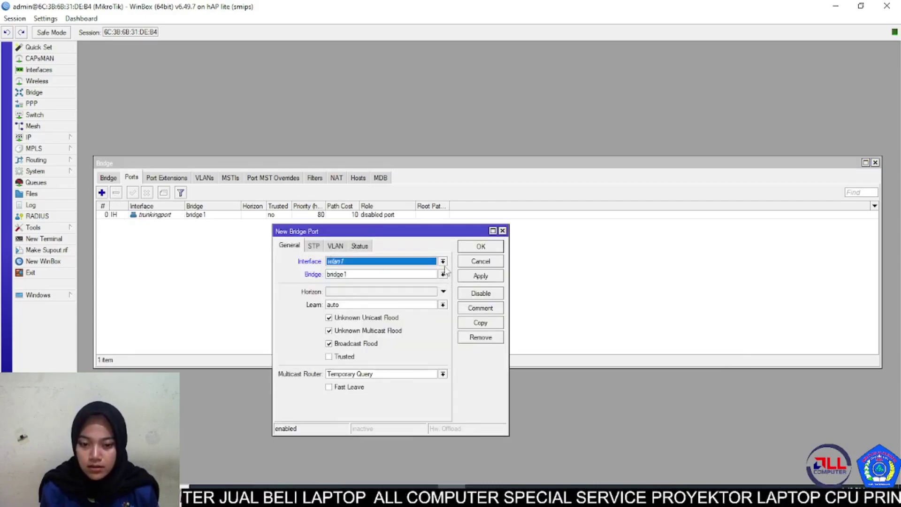
left_click(442, 261)
left_click(430, 319)
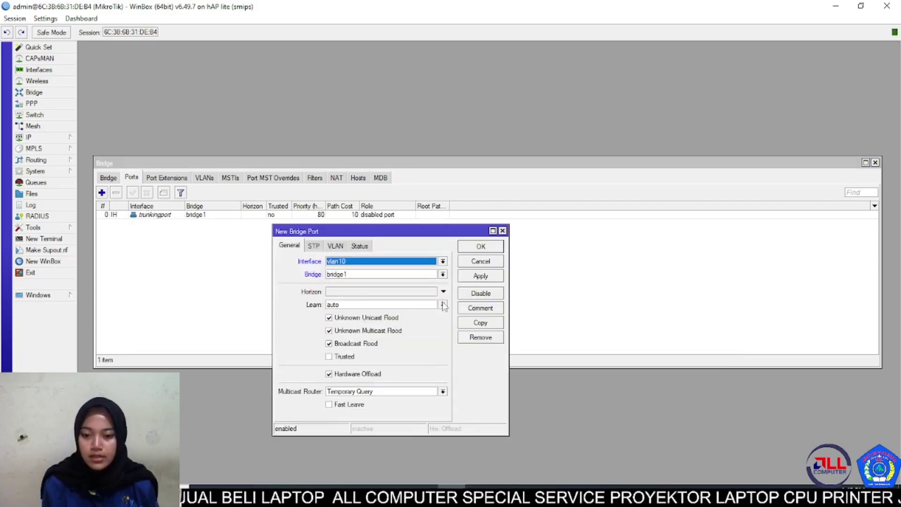
left_click(488, 249)
left_click(102, 192)
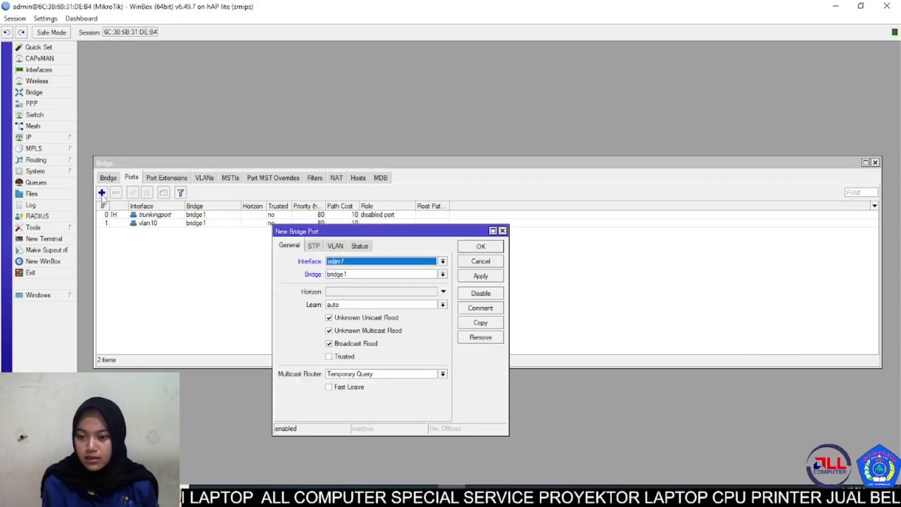
left_click(443, 261)
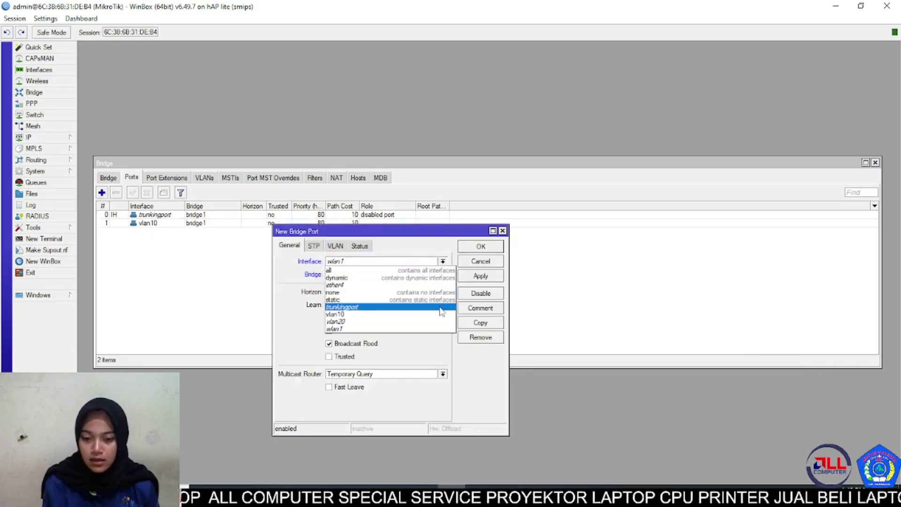
key("alt+Tab")
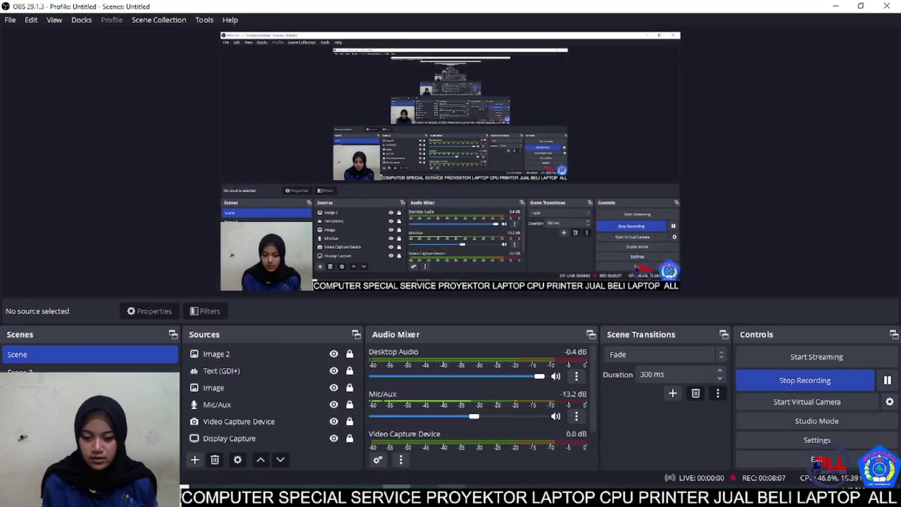
key("alt+Tab")
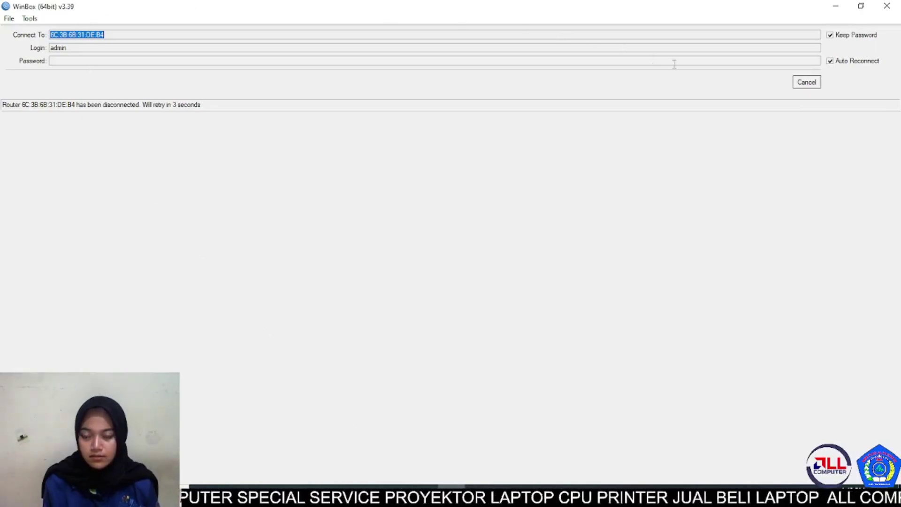
Step: Stop the automatic reconnect, connect to the RB941-2nD router from the neighbors list and dismiss the password change request
left_click(805, 86)
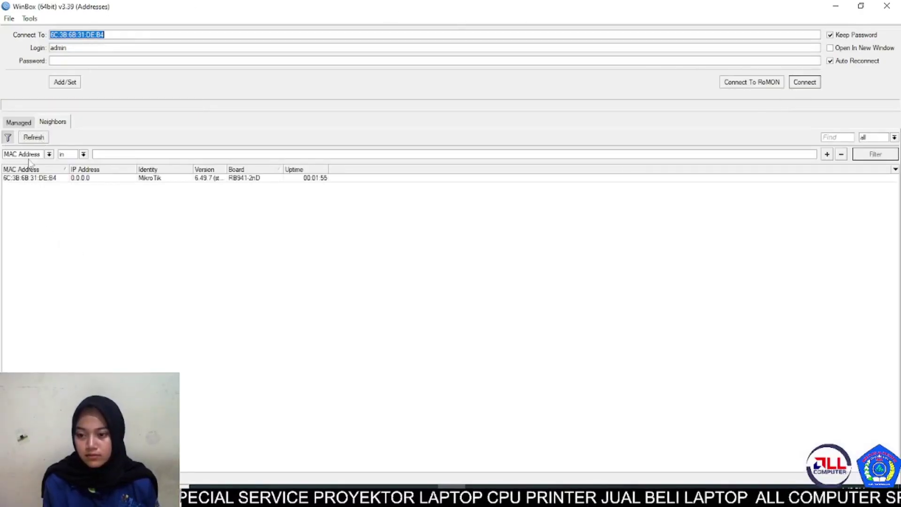
left_click(34, 180)
left_click(804, 82)
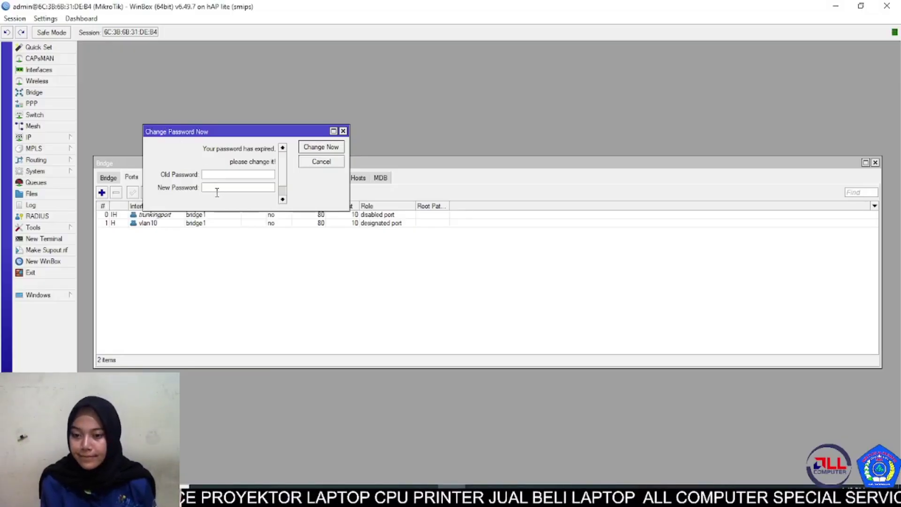
left_click(343, 131)
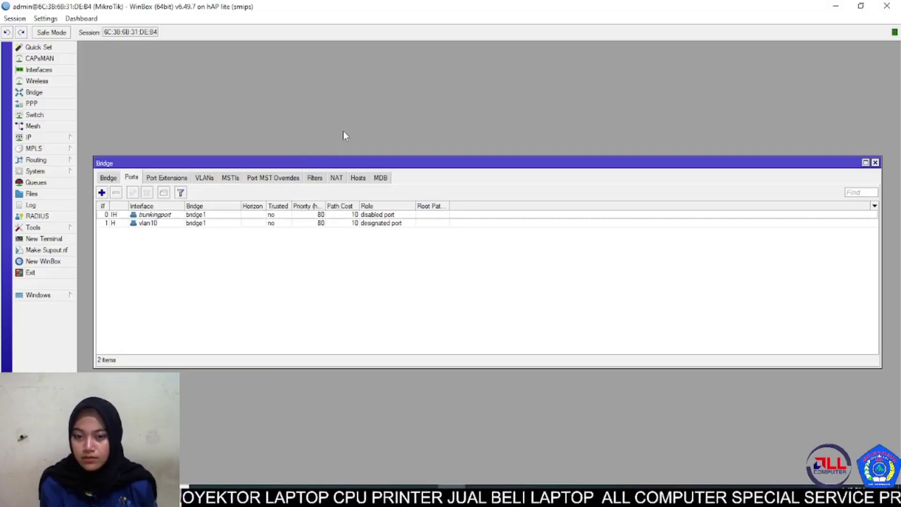
Step: Add the vlan20 interface as a port of bridge1 and close the bridge window
left_click(102, 193)
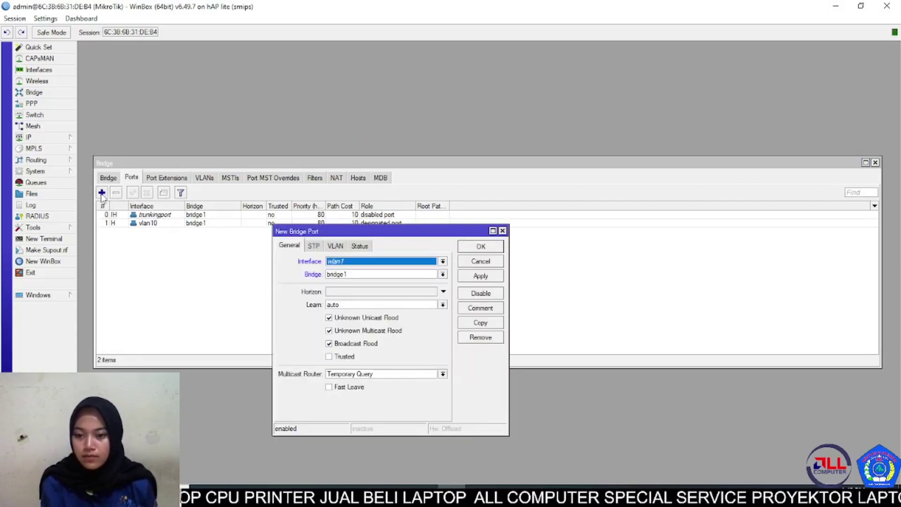
left_click(443, 261)
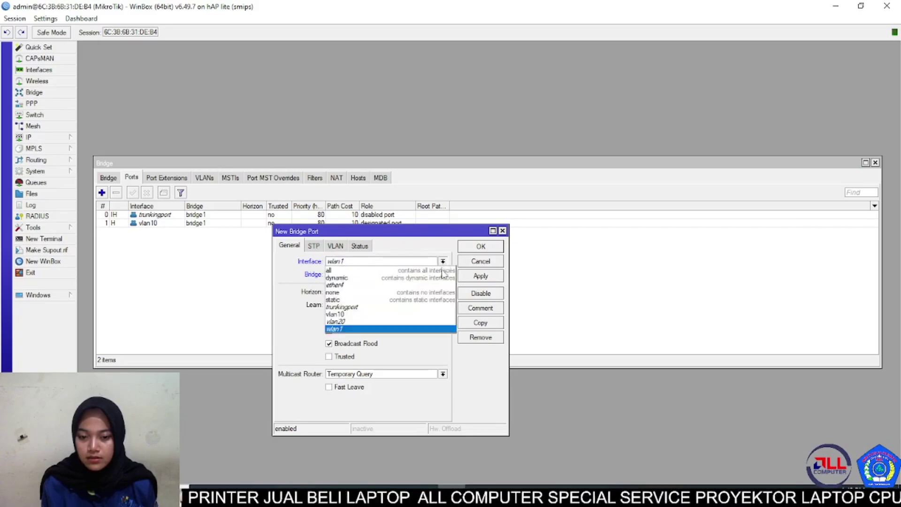
left_click(436, 316)
left_click(471, 244)
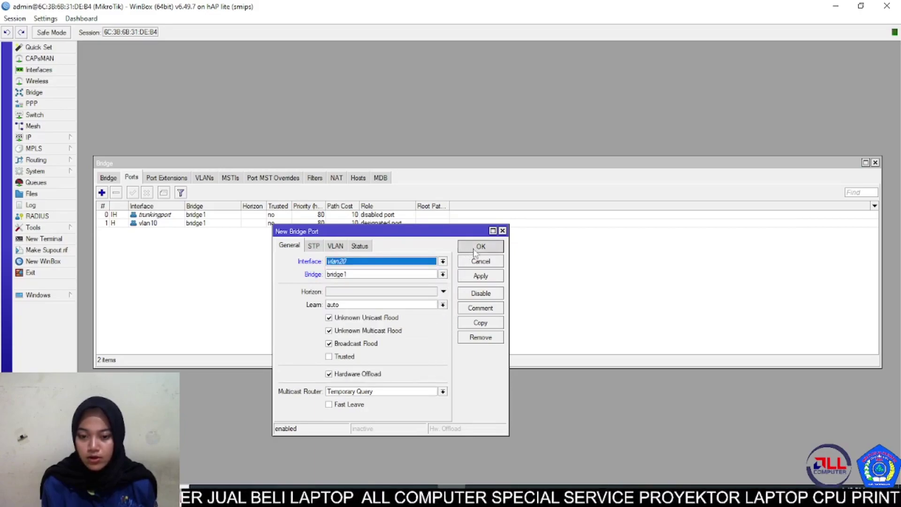
key("Escape")
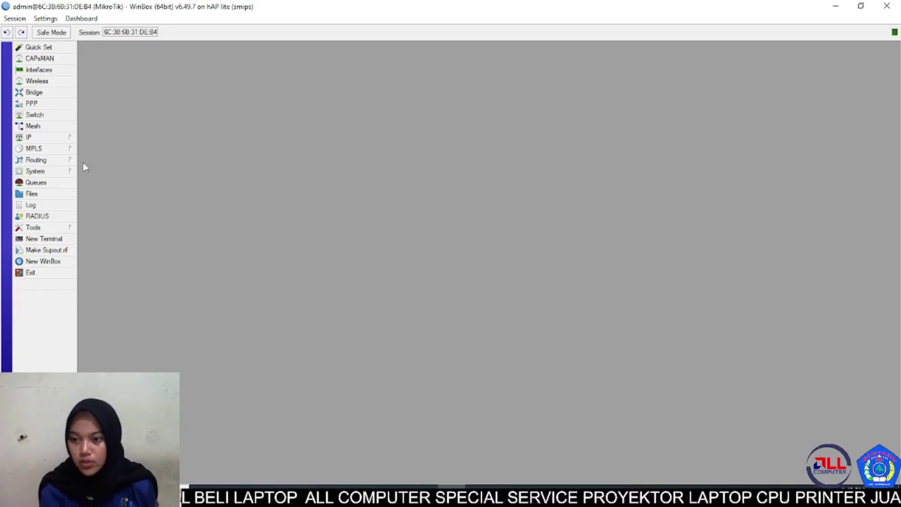
Step: Create a switch VLAN on switch1 with VLAN ID 10 and the ports trunkingport and vlan10
left_click(49, 116)
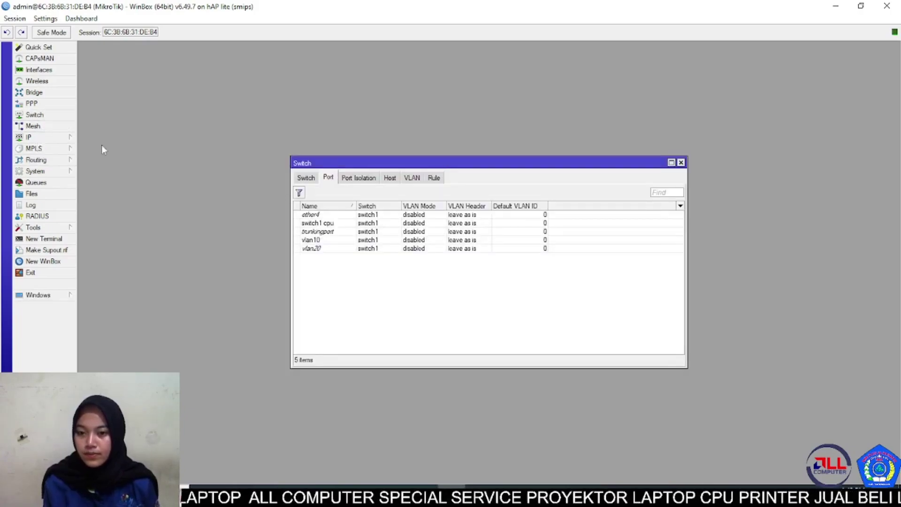
left_click(410, 178)
left_click(299, 193)
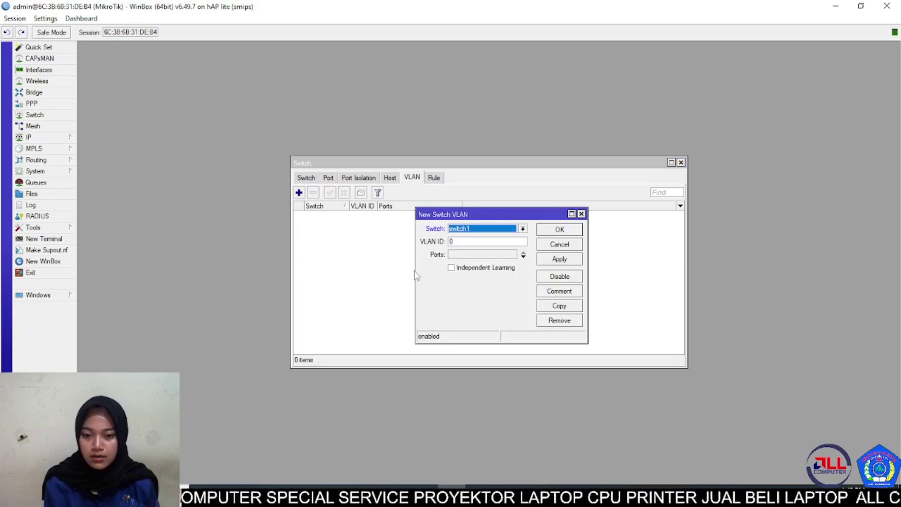
left_click(480, 242)
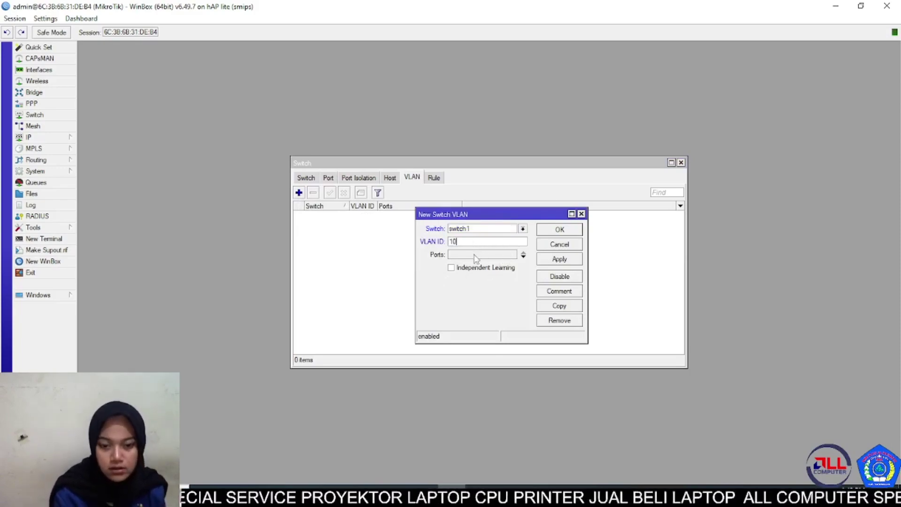
left_click(486, 258)
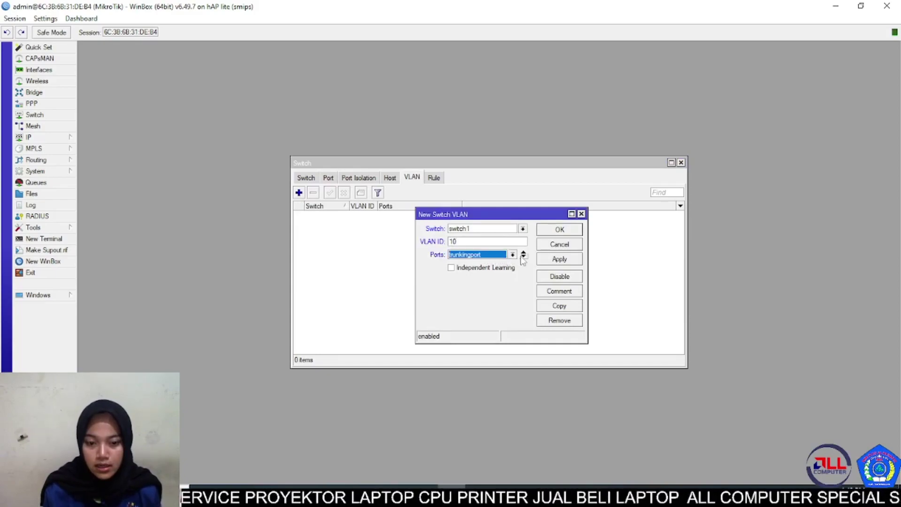
left_click(523, 257)
left_click(513, 267)
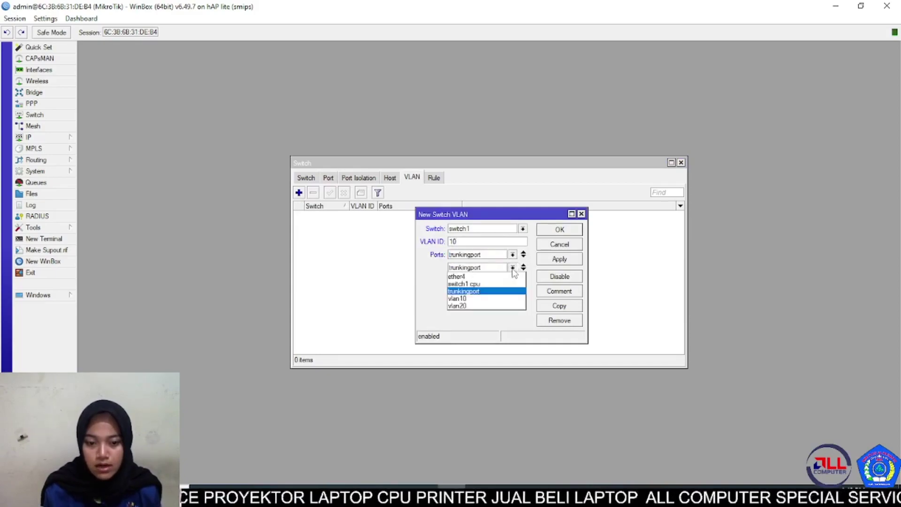
left_click(502, 299)
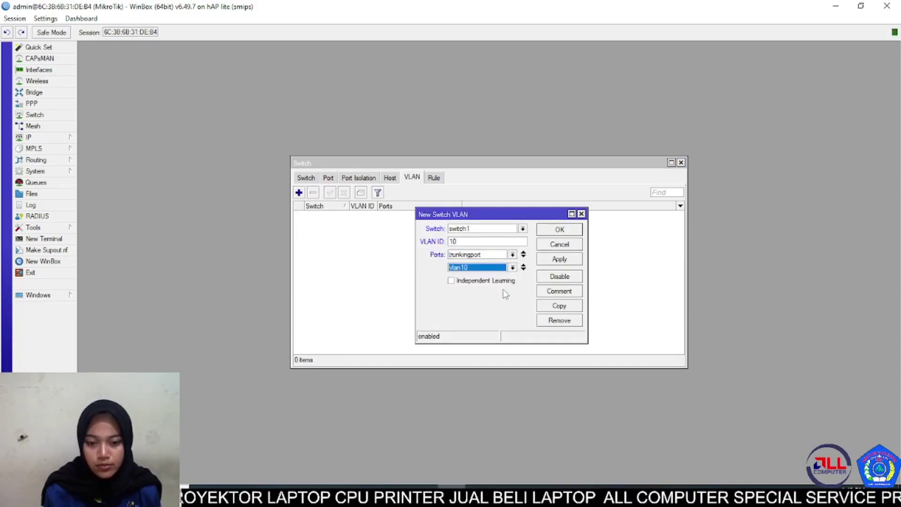
left_click(561, 231)
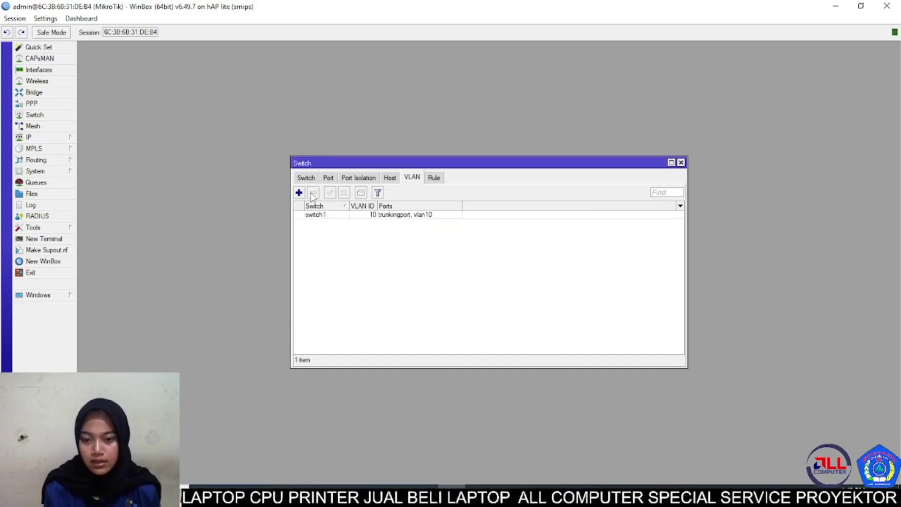
Step: Create a switch VLAN on switch1 with VLAN ID 20 and the ports trunkingport and vlan20
left_click(299, 193)
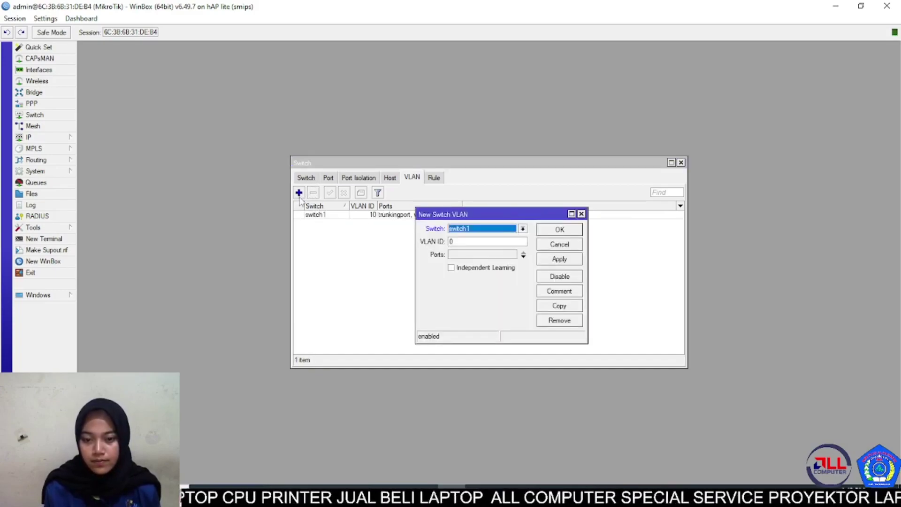
left_click(489, 243)
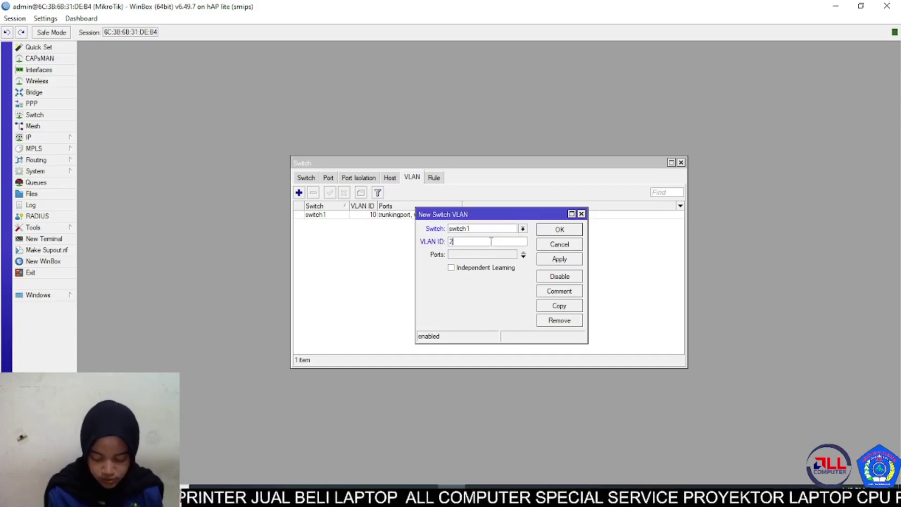
left_click(496, 255)
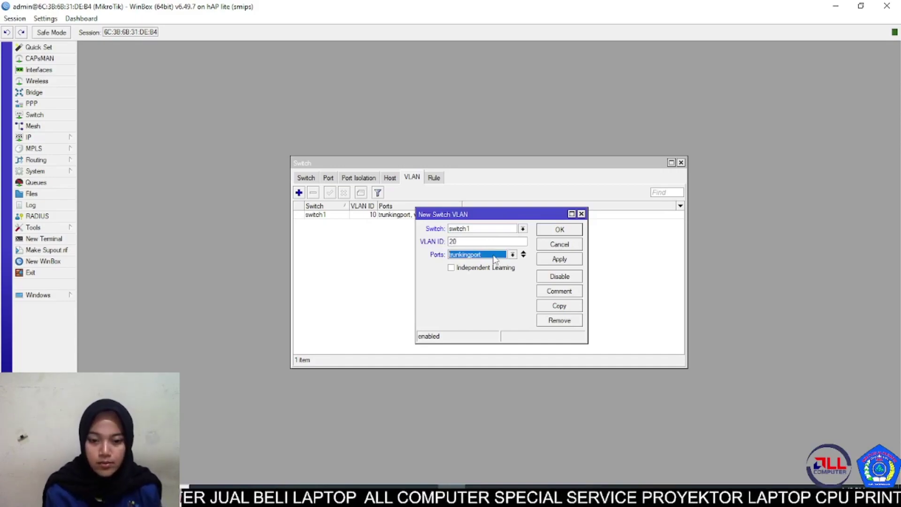
left_click(523, 256)
left_click(513, 268)
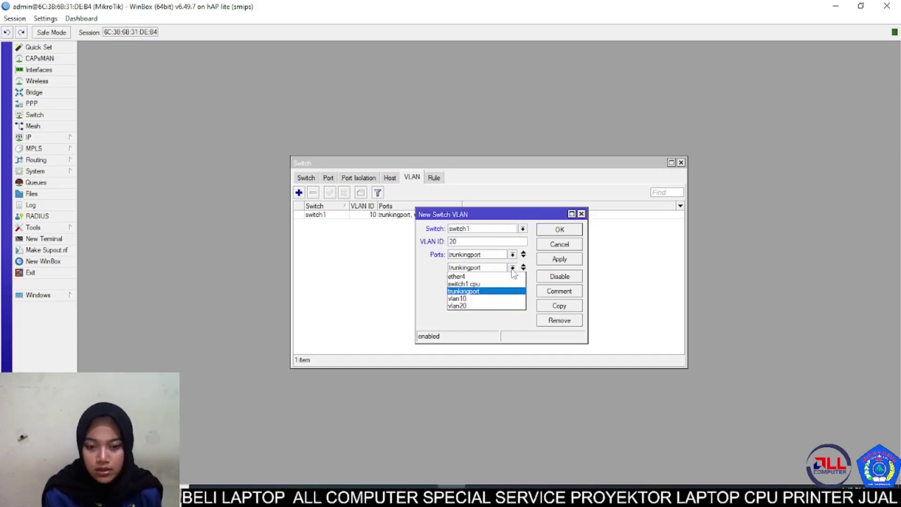
left_click(512, 299)
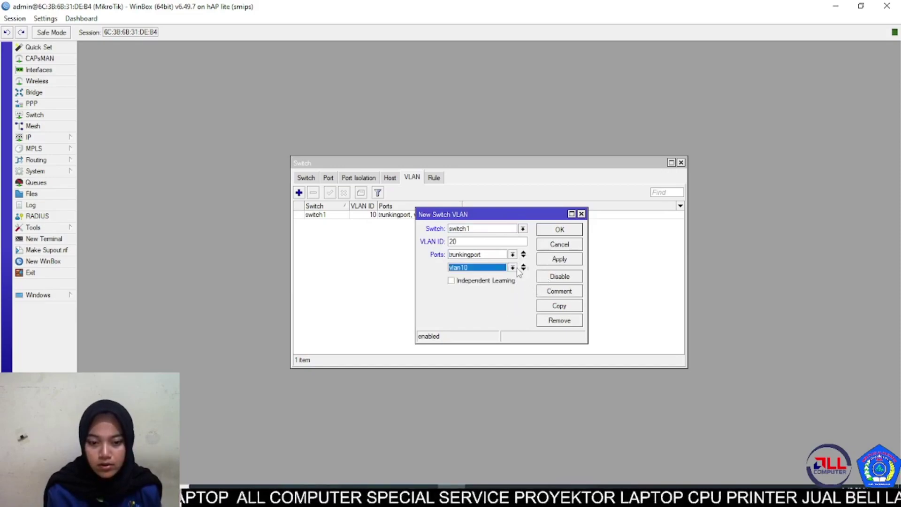
left_click(513, 268)
left_click(516, 308)
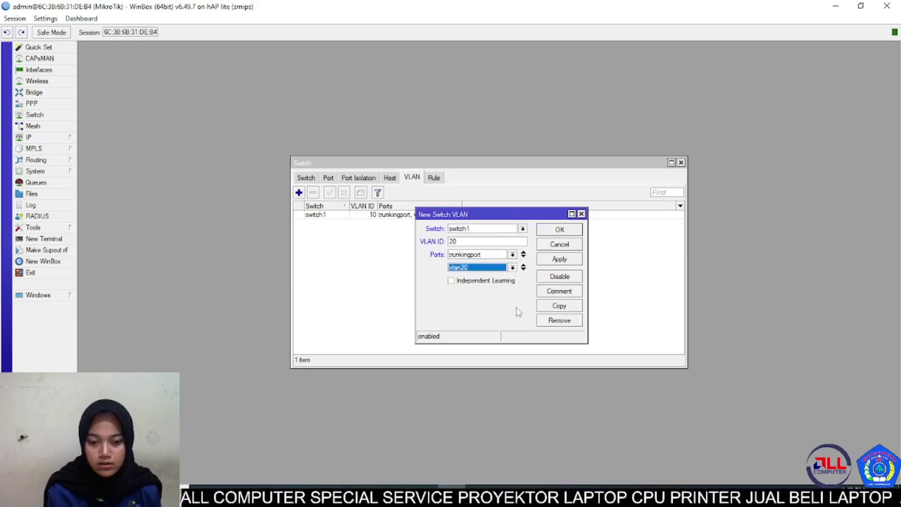
left_click(573, 231)
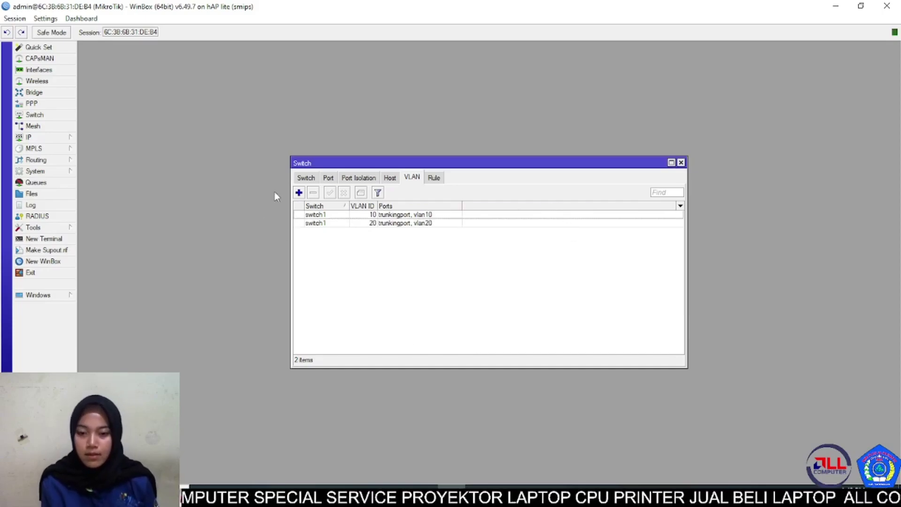
Step: Set the trunkingport switch port's VLAN mode to secure and its VLAN header to add if missing
left_click(328, 179)
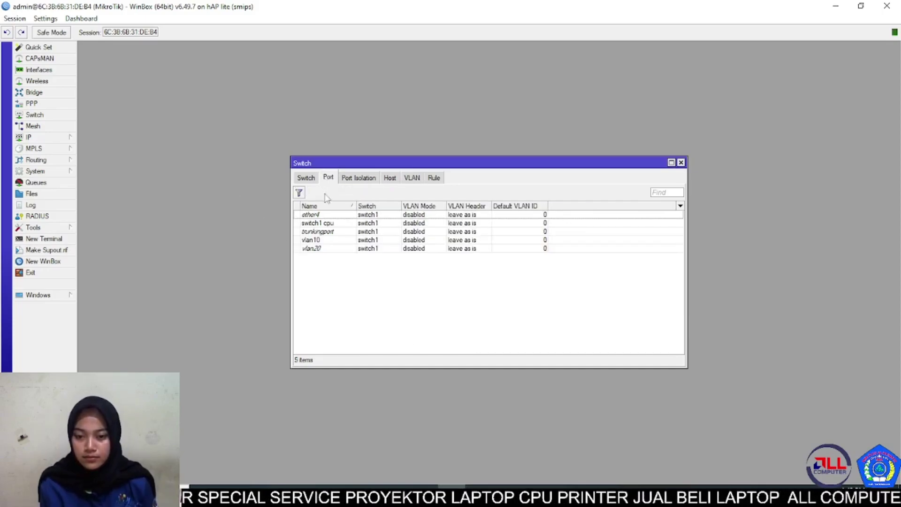
left_click(326, 232)
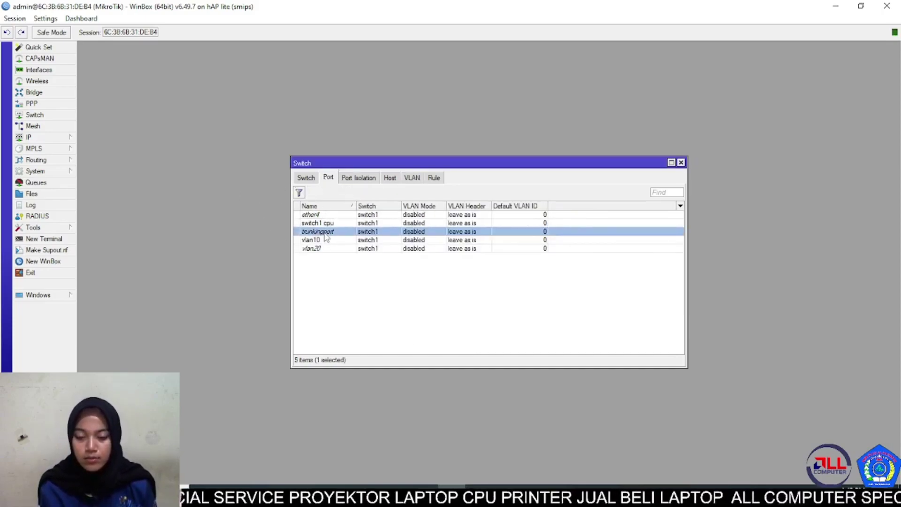
double_click(326, 233)
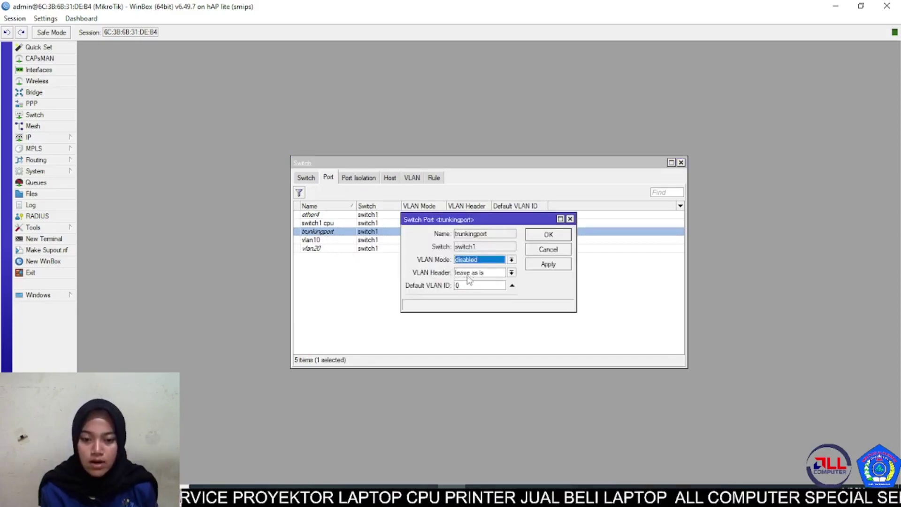
left_click(512, 260)
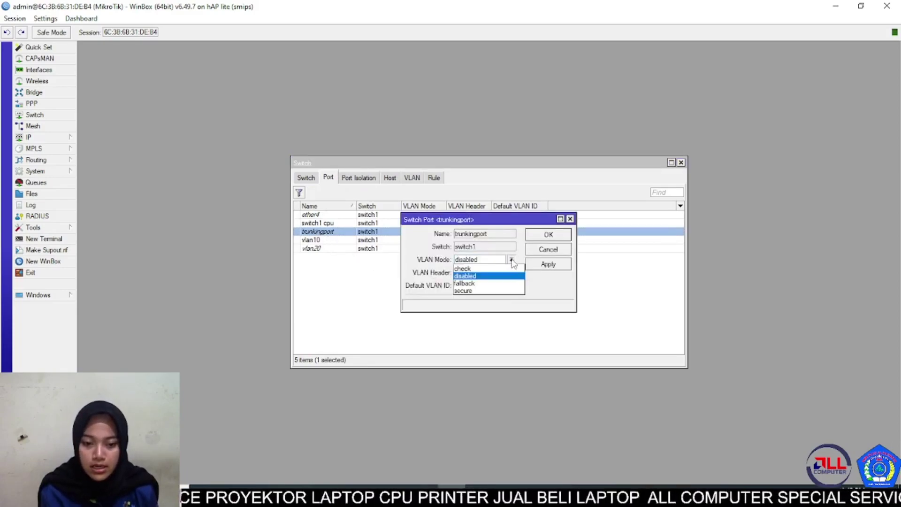
left_click(512, 291)
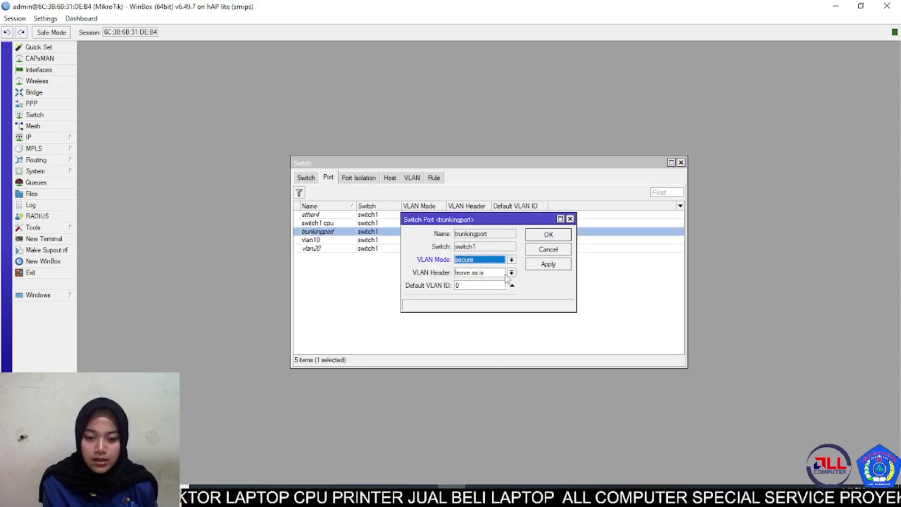
left_click(511, 272)
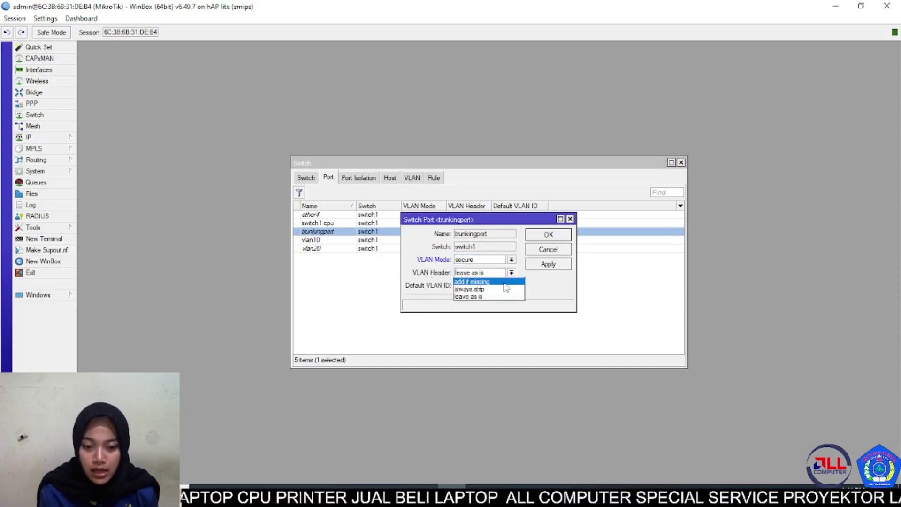
left_click(504, 282)
left_click(549, 234)
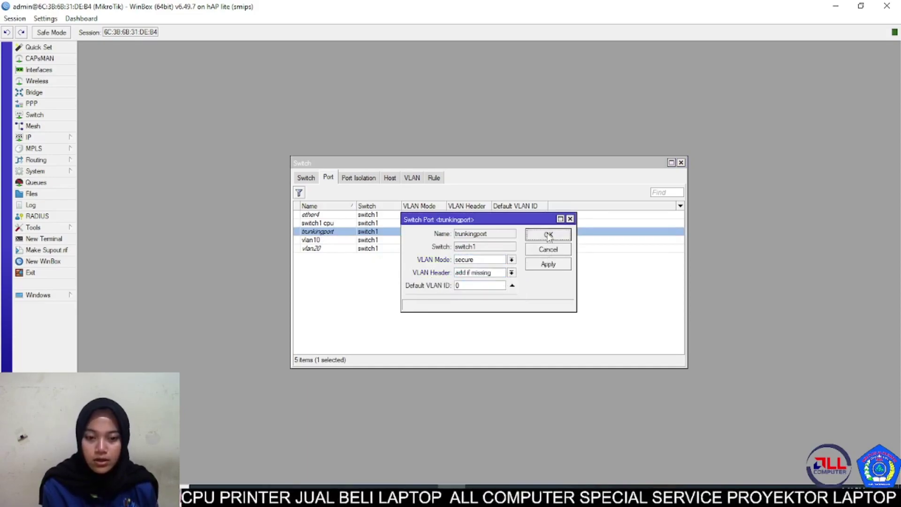
Step: Set the vlan10 switch port's VLAN mode to secure, VLAN header to always strip and default VLAN ID to 10
double_click(330, 241)
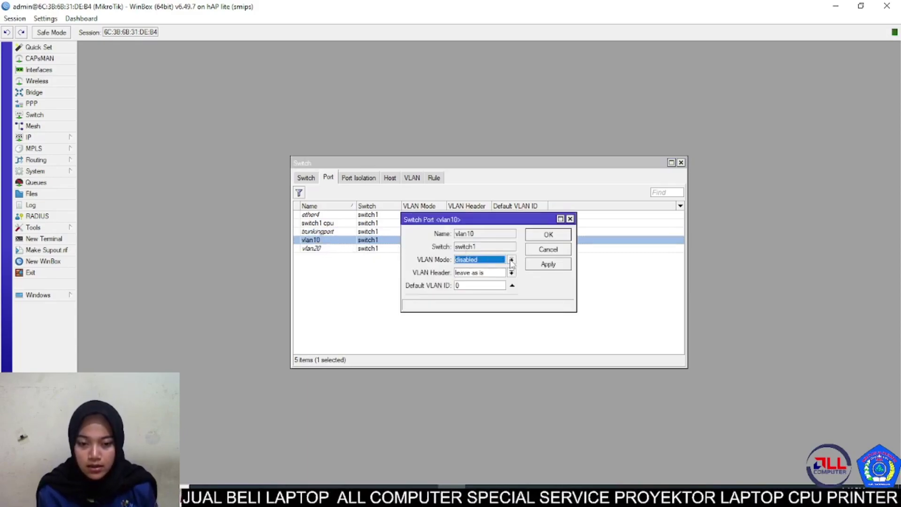
left_click(508, 261)
left_click(508, 293)
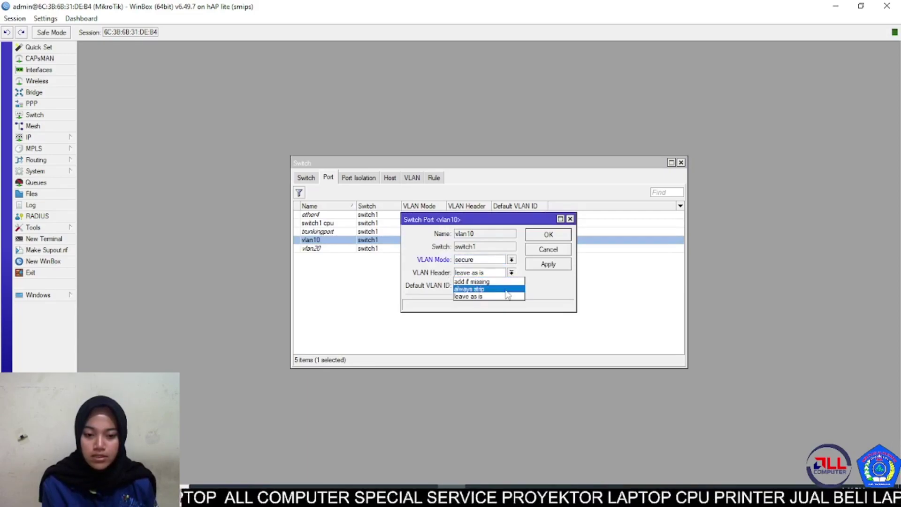
left_click(507, 288)
left_click(471, 288)
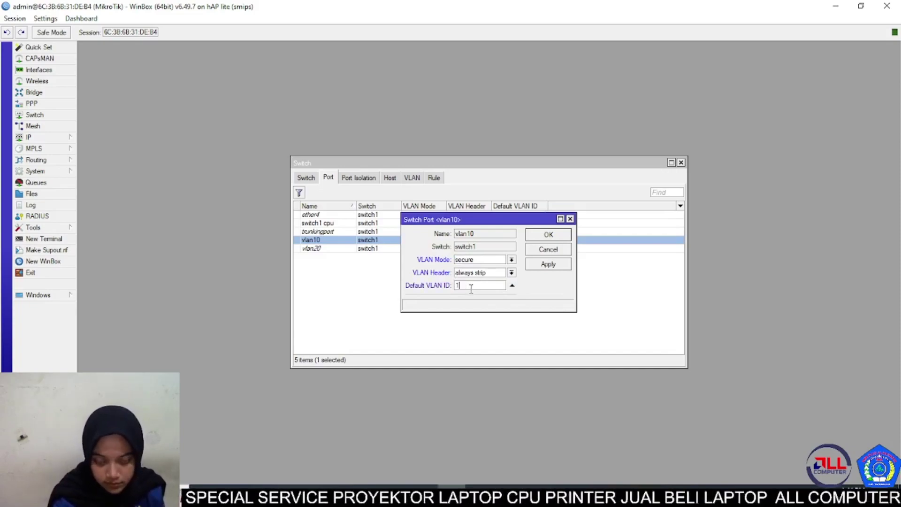
left_click(552, 235)
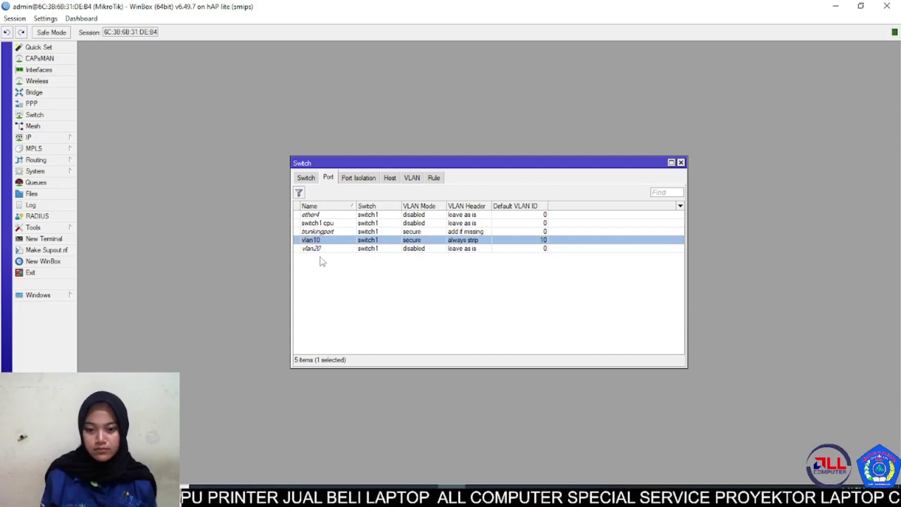
Step: Try to set the vlan20 switch port to VLAN mode secure, VLAN header always strip and default VLAN ID 20
double_click(335, 249)
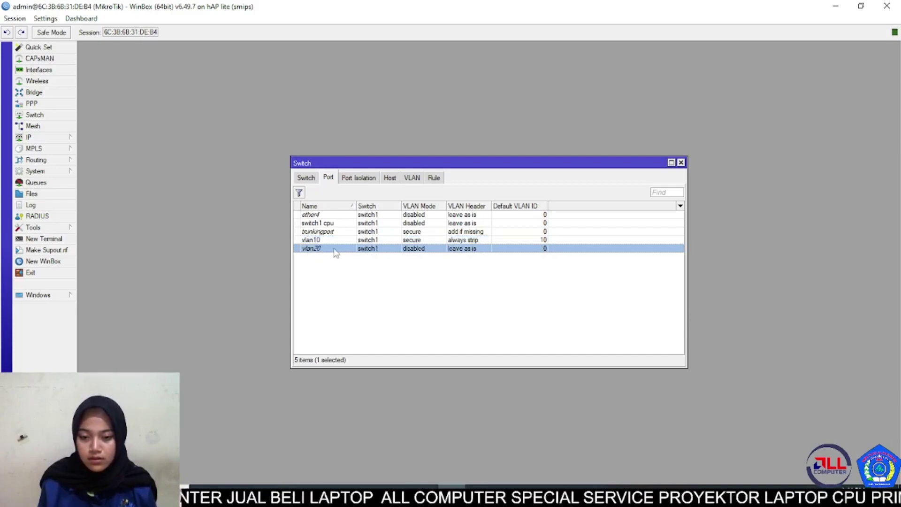
left_click(512, 260)
left_click(512, 291)
left_click(512, 272)
left_click(491, 289)
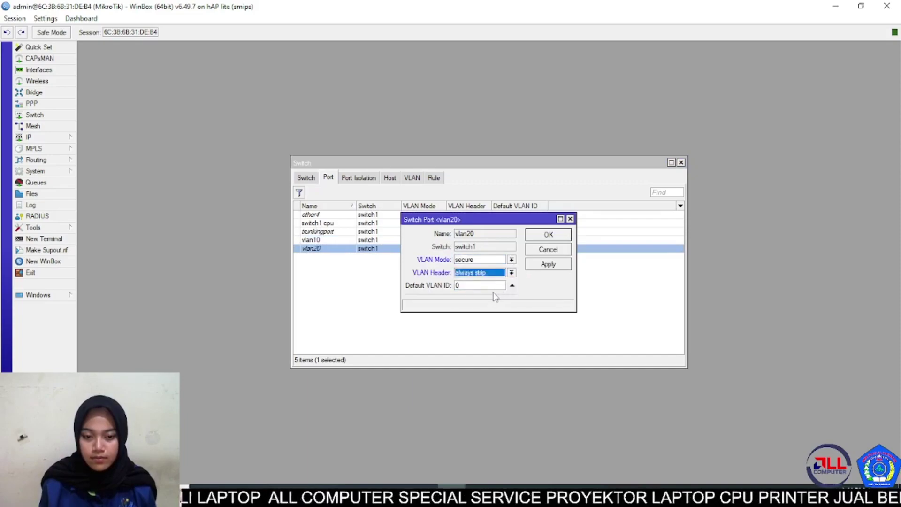
double_click(484, 285)
type("20")
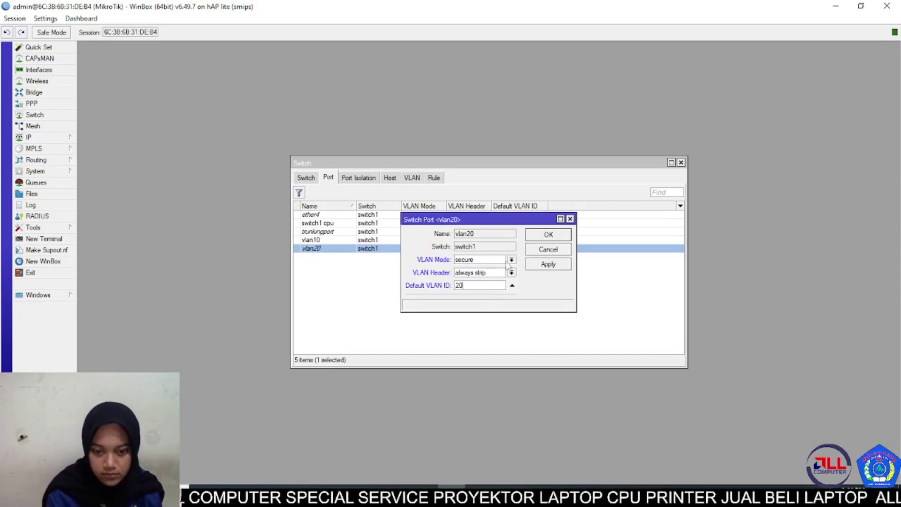
left_click(547, 235)
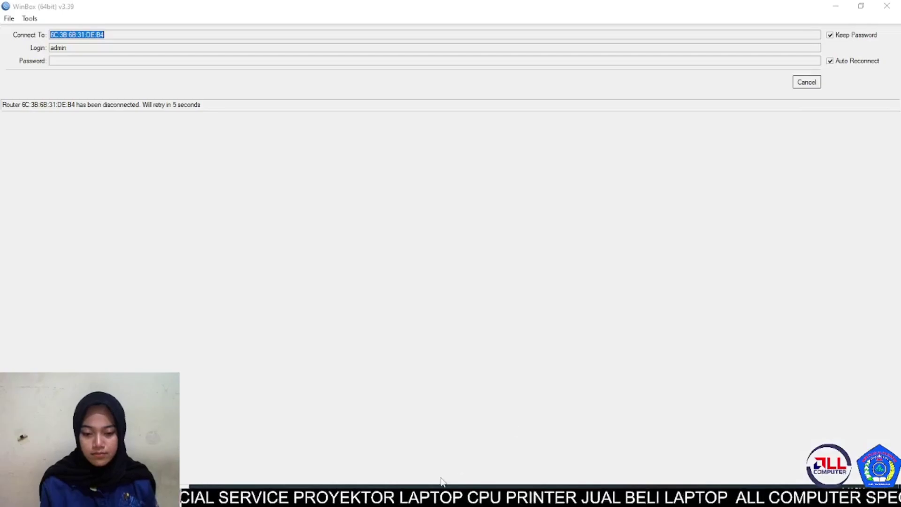
Step: Cancel the automatic reconnection, refresh the neighbor list and connect to the RB941-2nD router at 6C:3B:6B:31:DE:B6
mouse_move(430, 496)
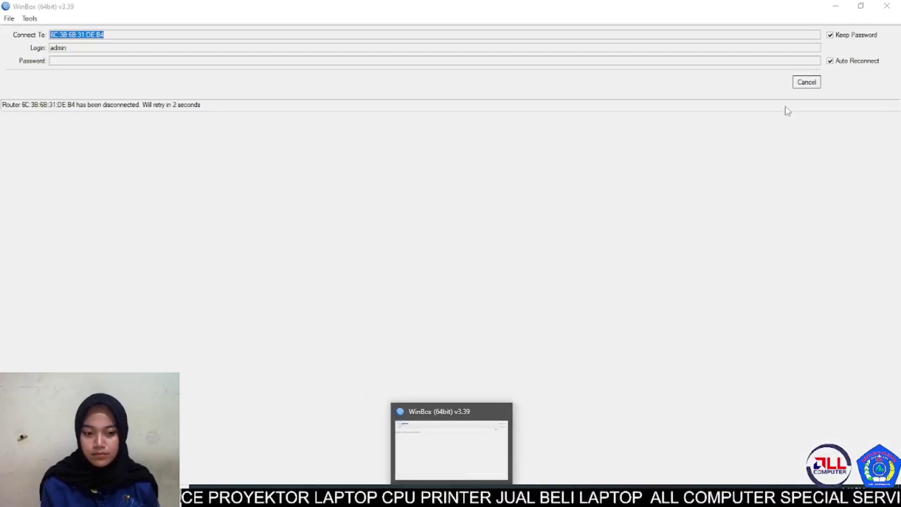
left_click(807, 83)
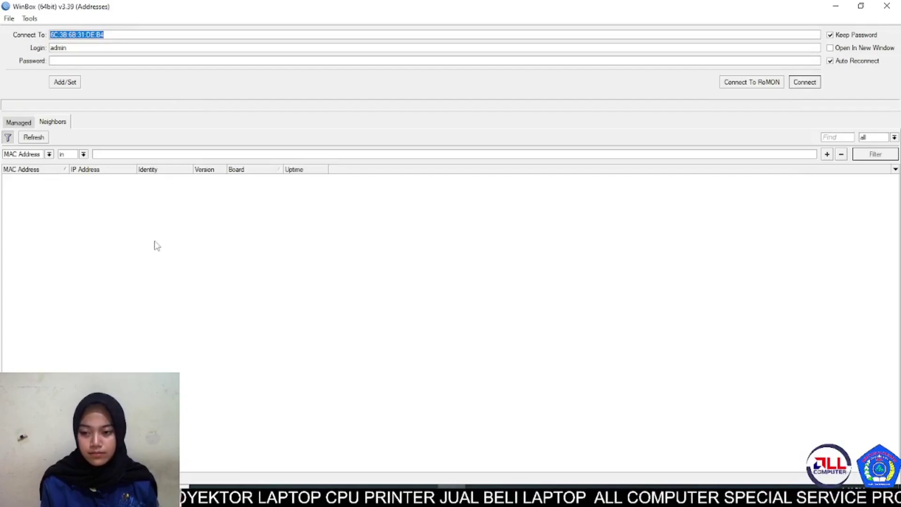
left_click(43, 137)
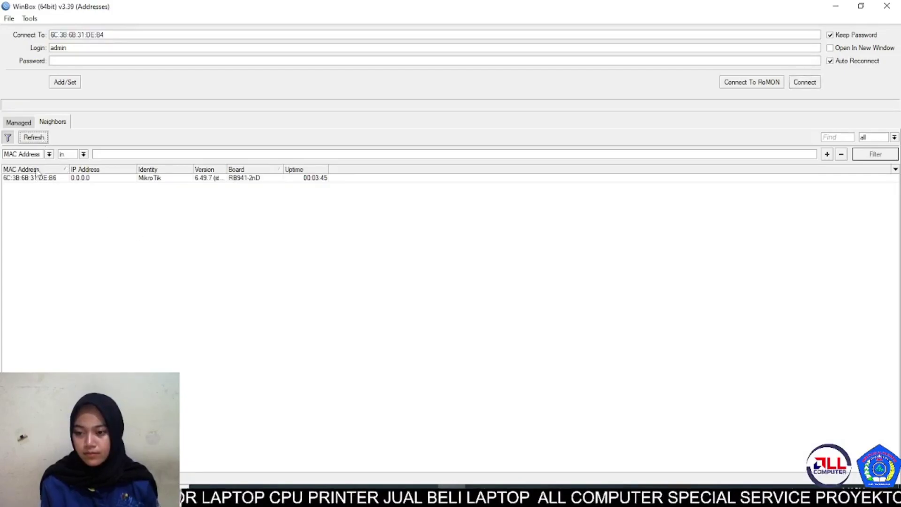
left_click(39, 179)
left_click(804, 84)
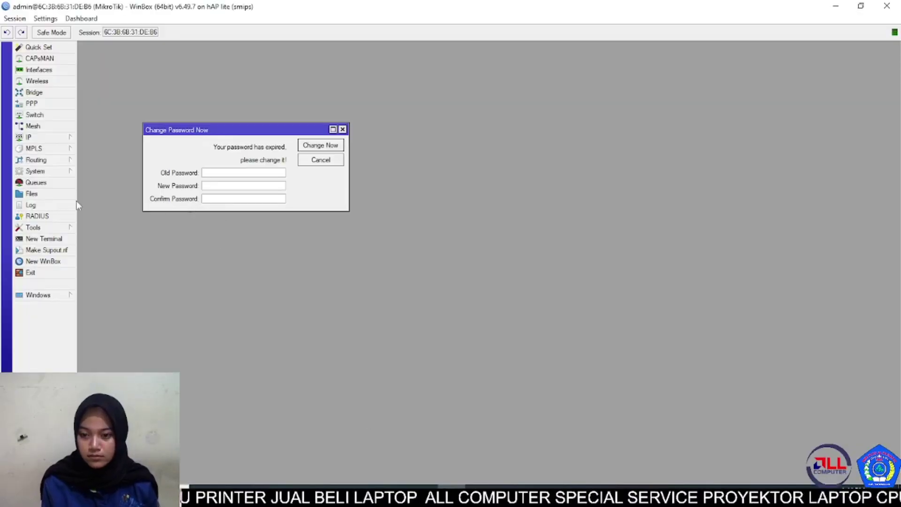
Step: Set the vlan20 switch port's VLAN mode to secure, VLAN header to always strip and default VLAN ID to 20, and cancel the reconnection
left_click(32, 115)
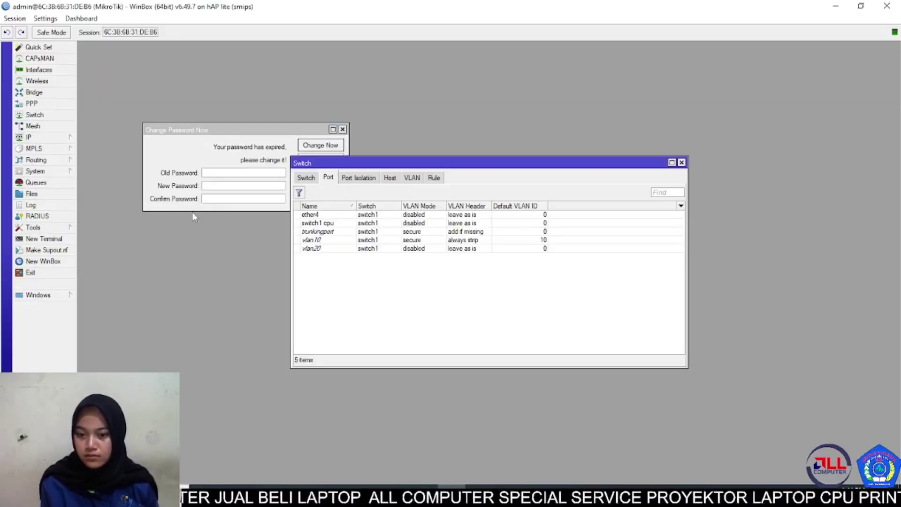
left_click(361, 249)
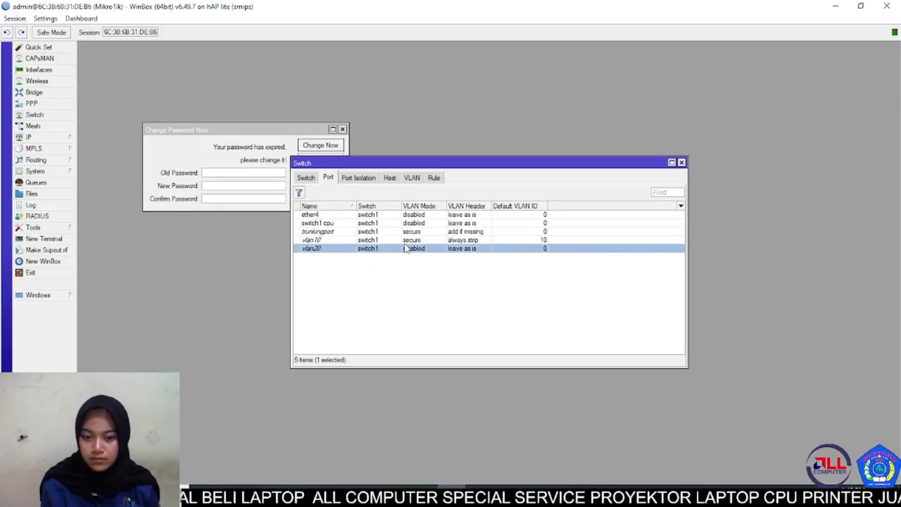
double_click(354, 249)
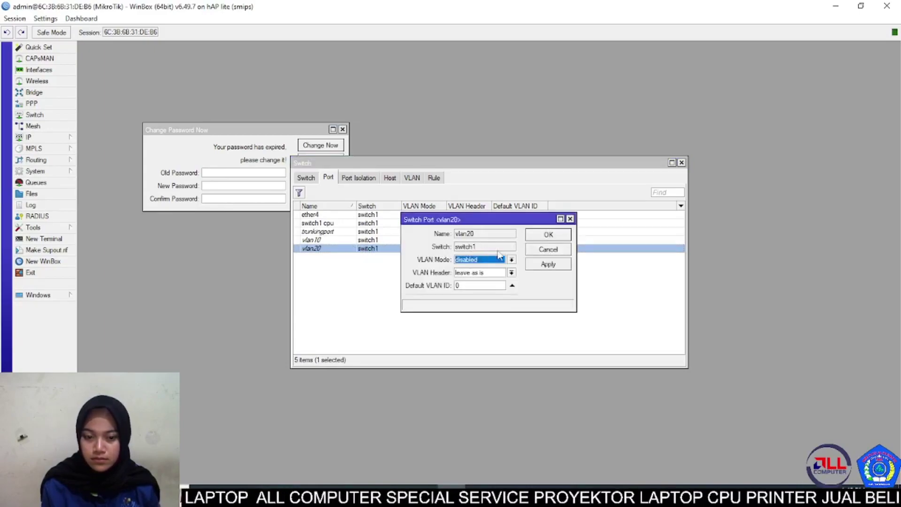
left_click(512, 260)
left_click(469, 291)
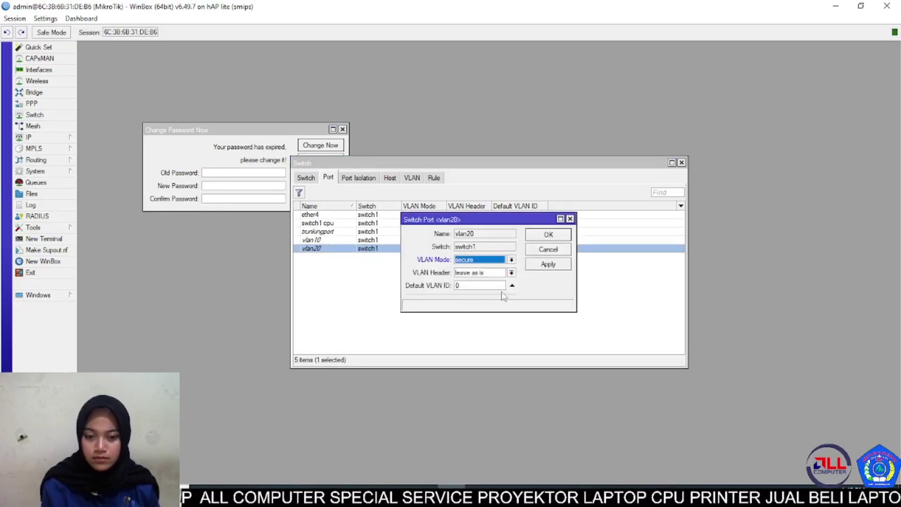
left_click(512, 273)
left_click(469, 289)
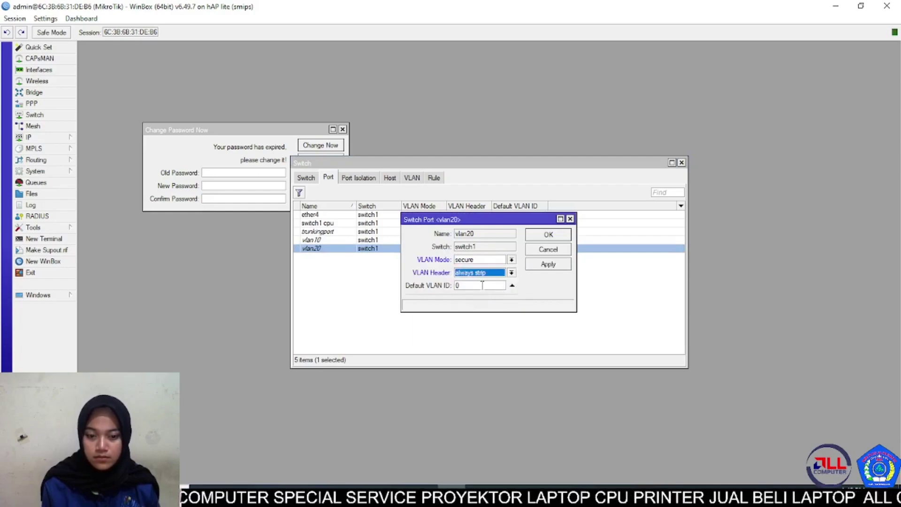
left_click(483, 287)
type("20")
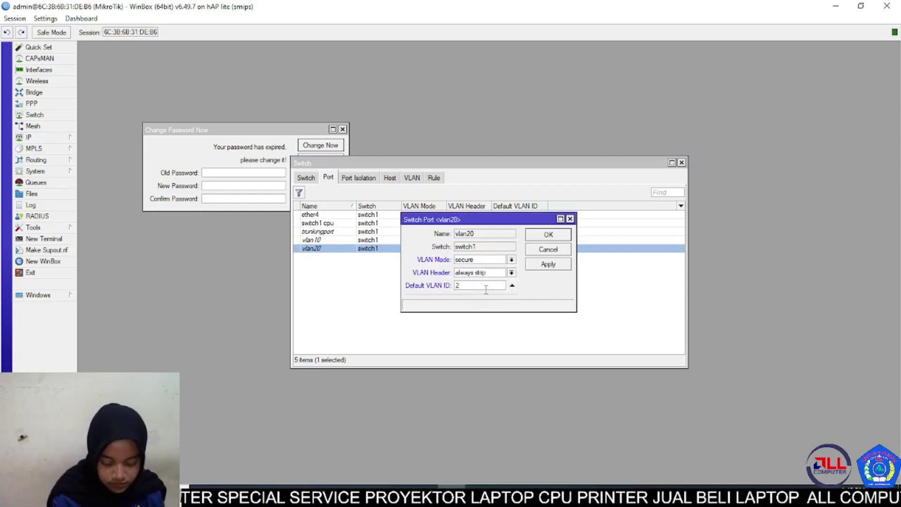
left_click(547, 234)
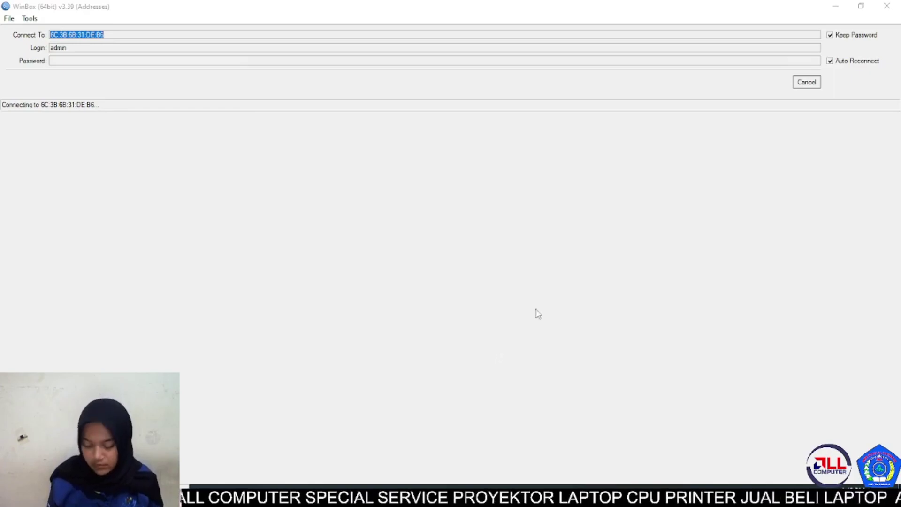
left_click(816, 83)
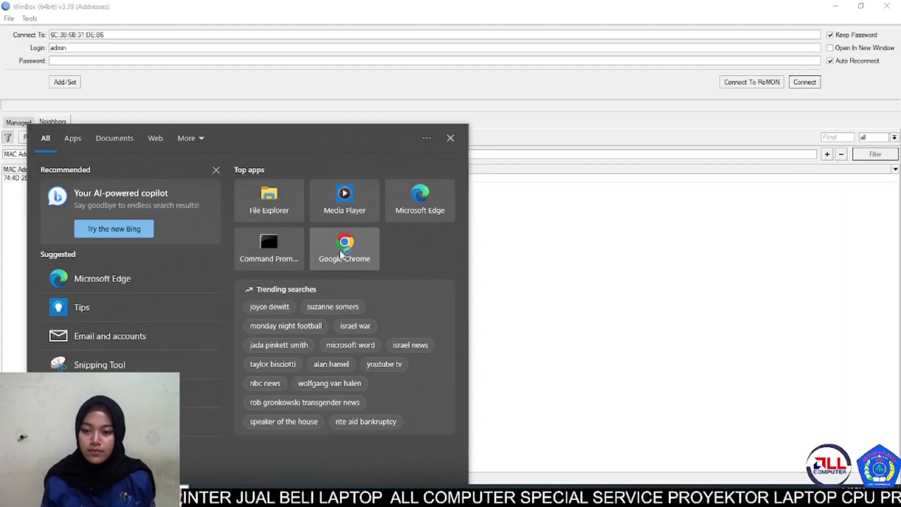
Step: Switch to Google Chrome and test the internet connection with the Fast.com speed test, repeating it in a new tab
left_click(341, 254)
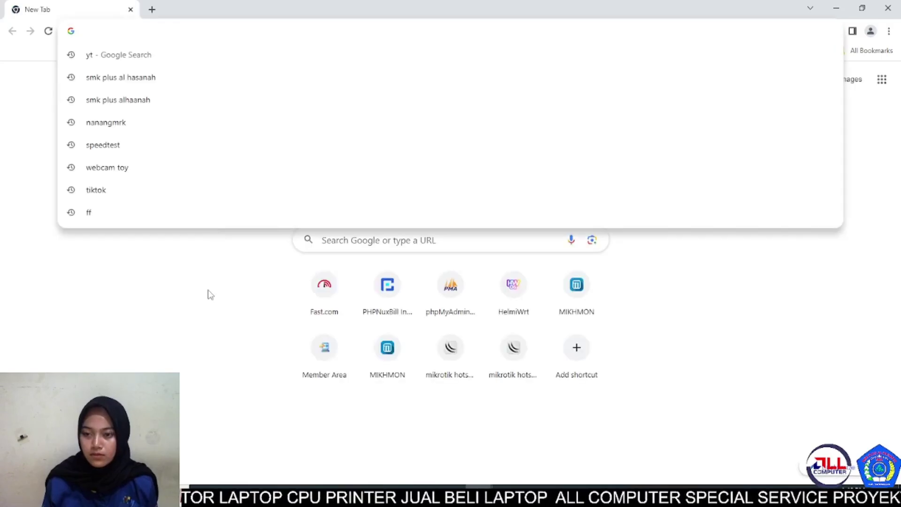
left_click(330, 308)
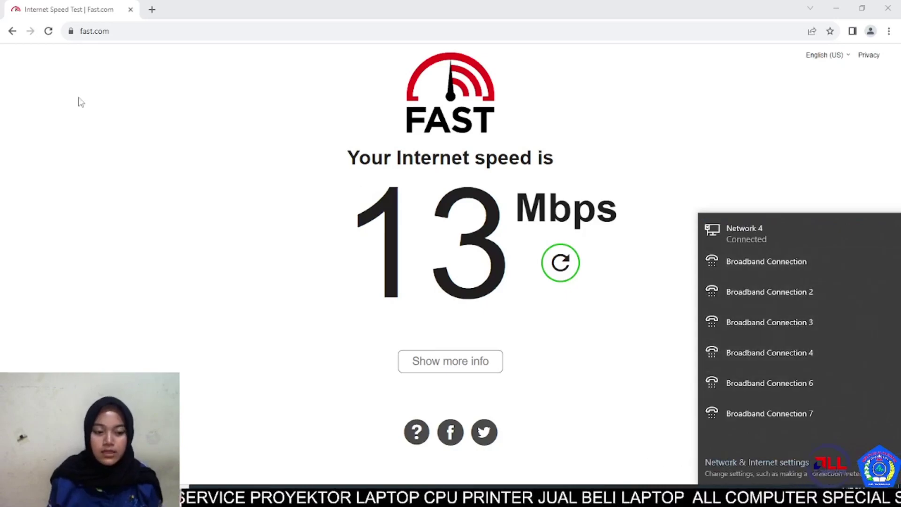
left_click(151, 10)
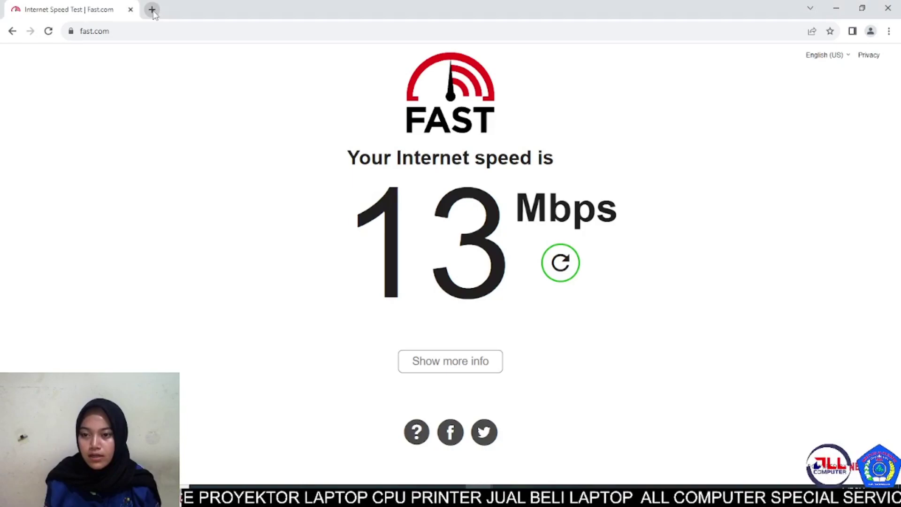
left_click(314, 290)
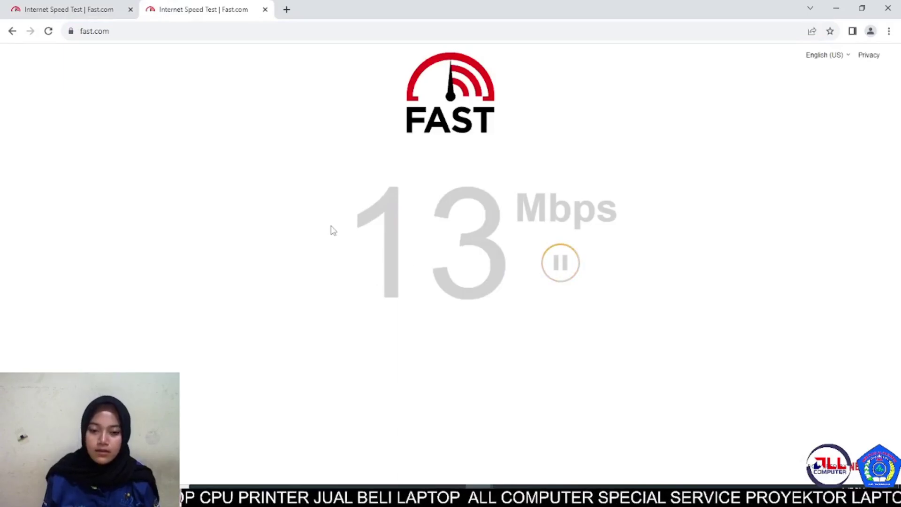
key("alt+Tab")
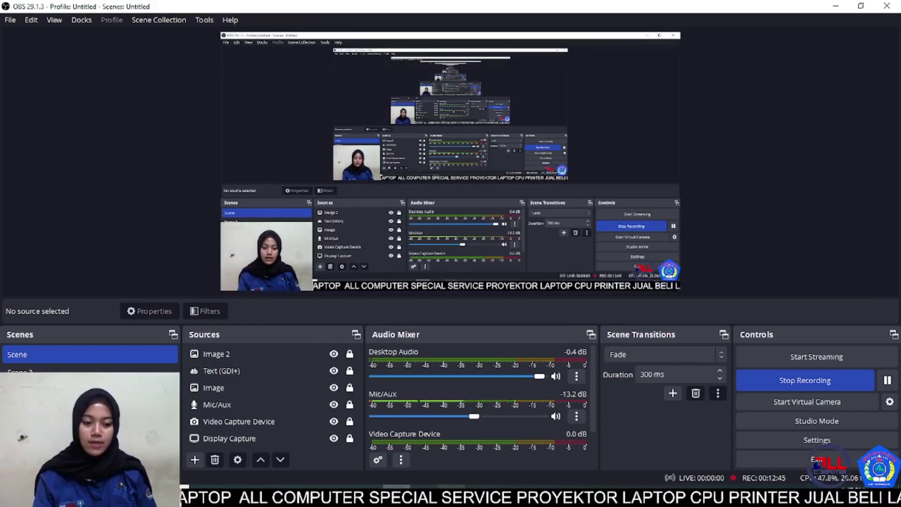
mouse_move(452, 502)
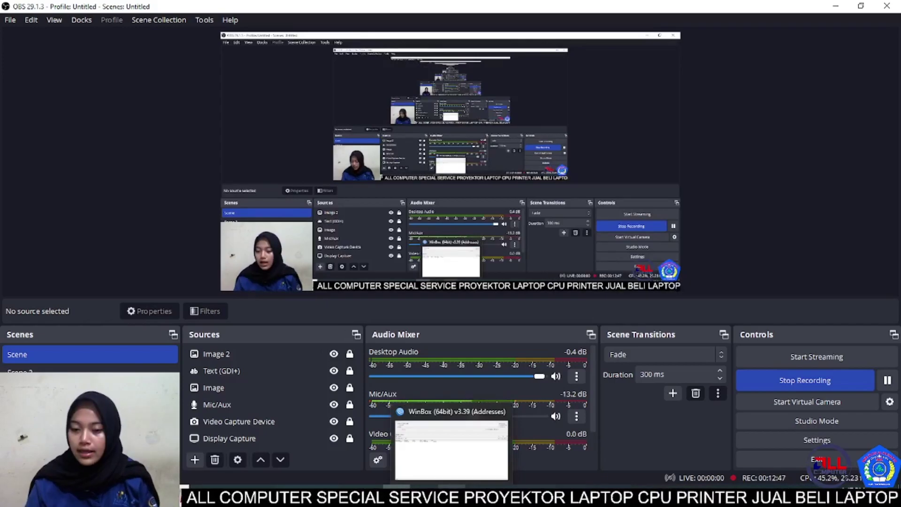